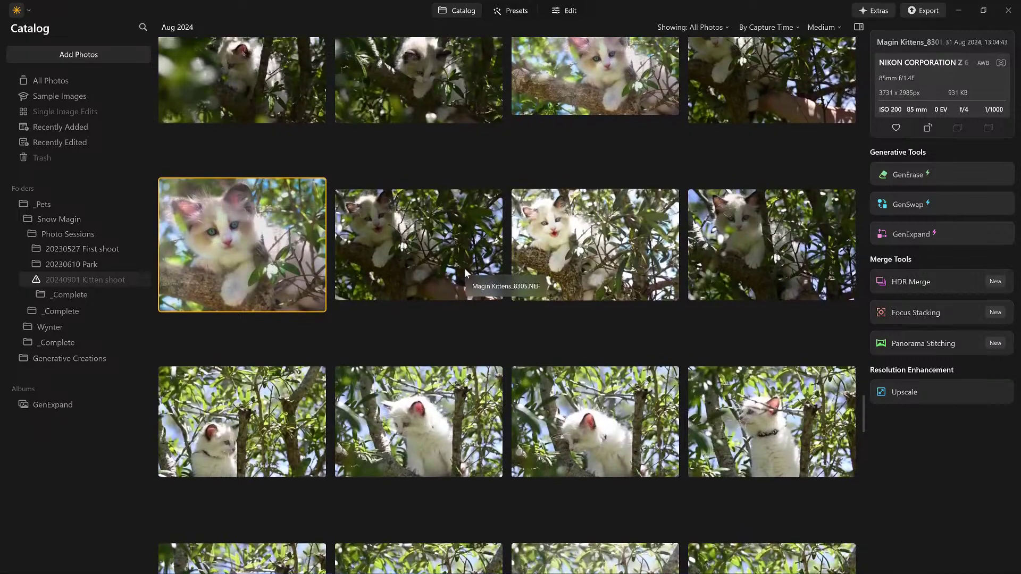
Open the kitten photo with the cut-off ear from the GenExpand album.
{"action": "scroll", "coordinate": [406, 240], "scroll_direction": "up", "scroll_amount": 4}
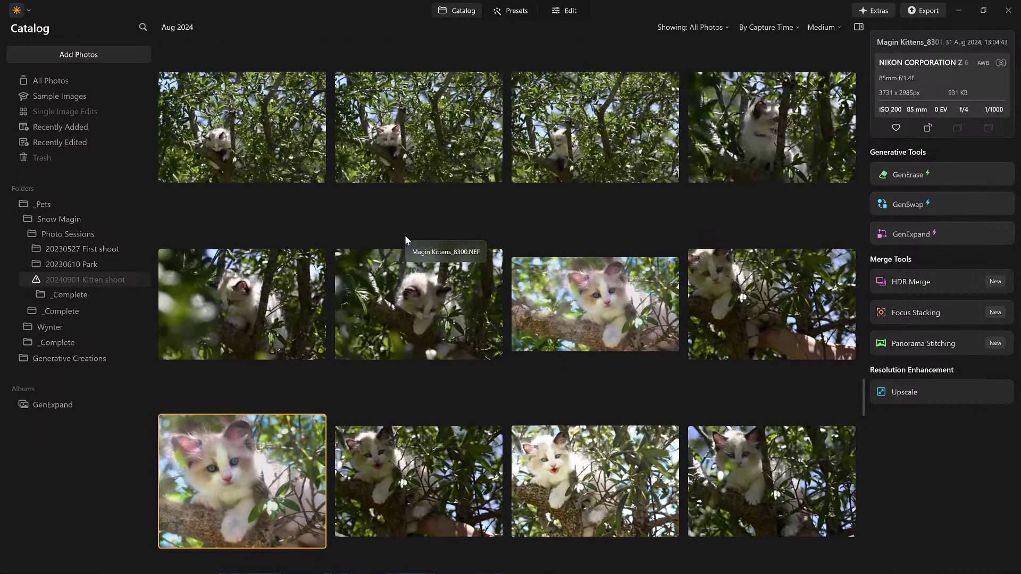
{"action": "left_click", "coordinate": [52, 405]}
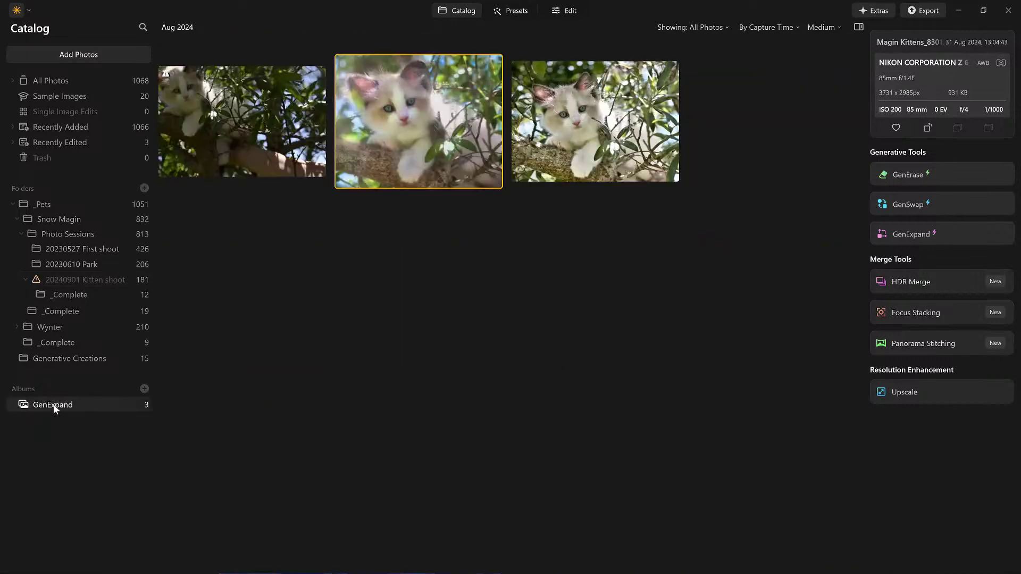
{"action": "double_click", "coordinate": [260, 111]}
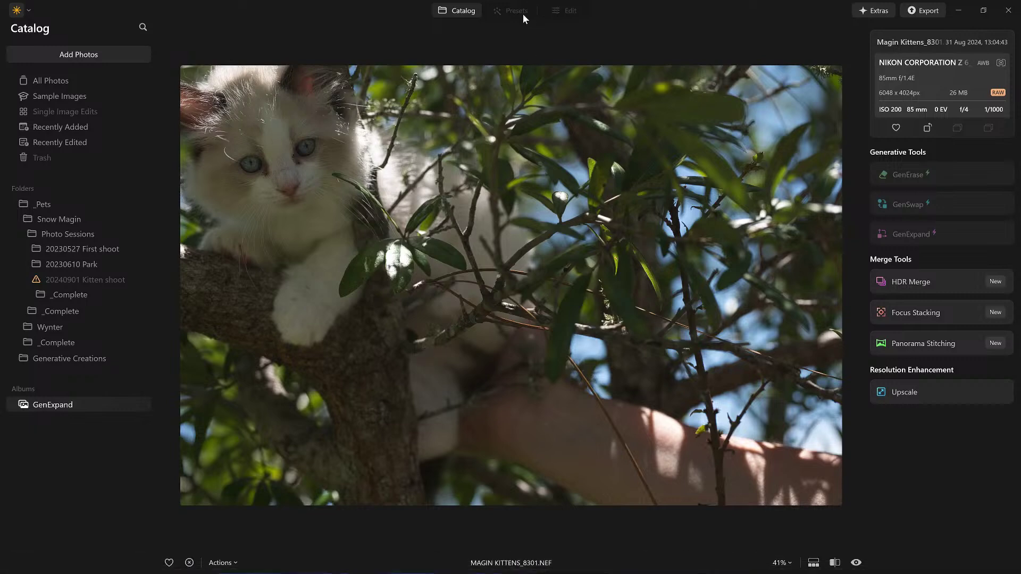
Switch to File Explorer to check that the Photography (E:) drive is accessible, and return to the photo editor.
{"action": "left_click", "coordinate": [255, 562]}
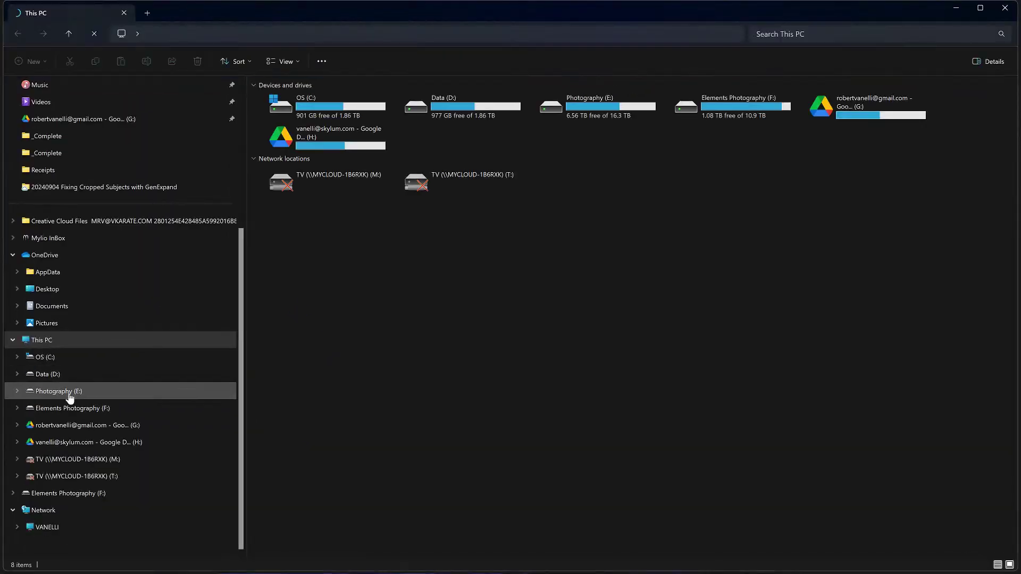
{"action": "left_click", "coordinate": [69, 392]}
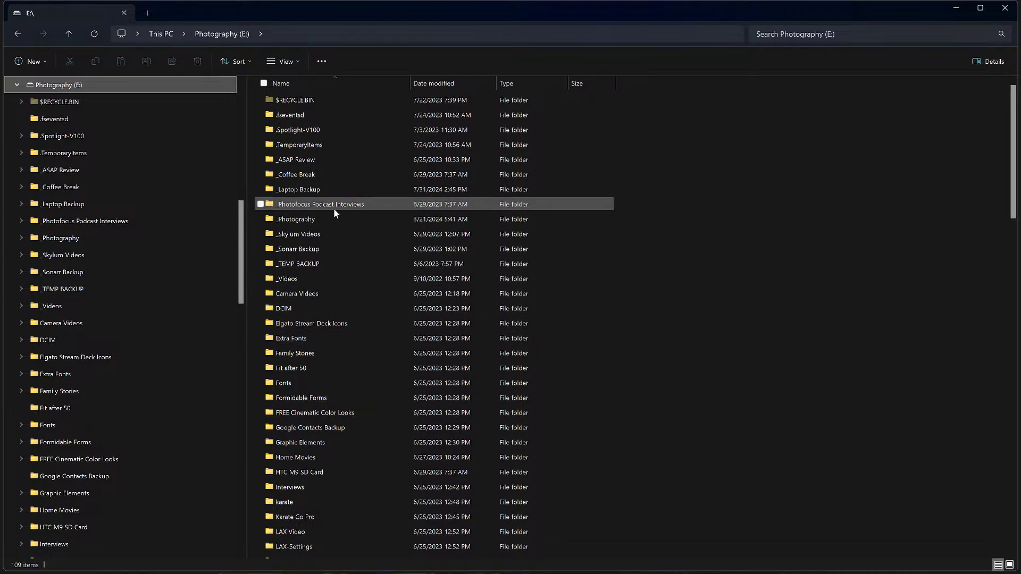
{"action": "left_click", "coordinate": [955, 8]}
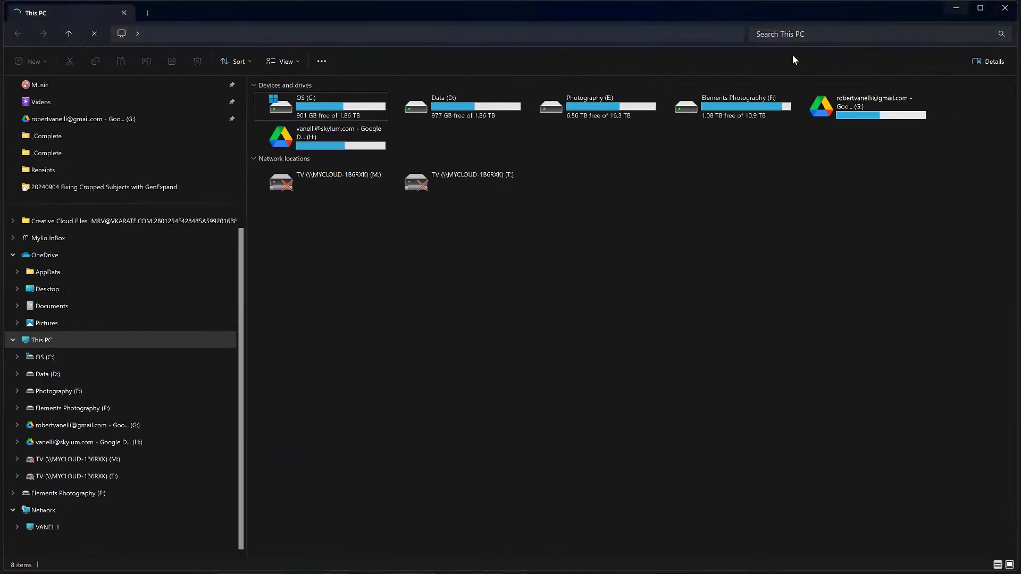
{"action": "left_click", "coordinate": [954, 9]}
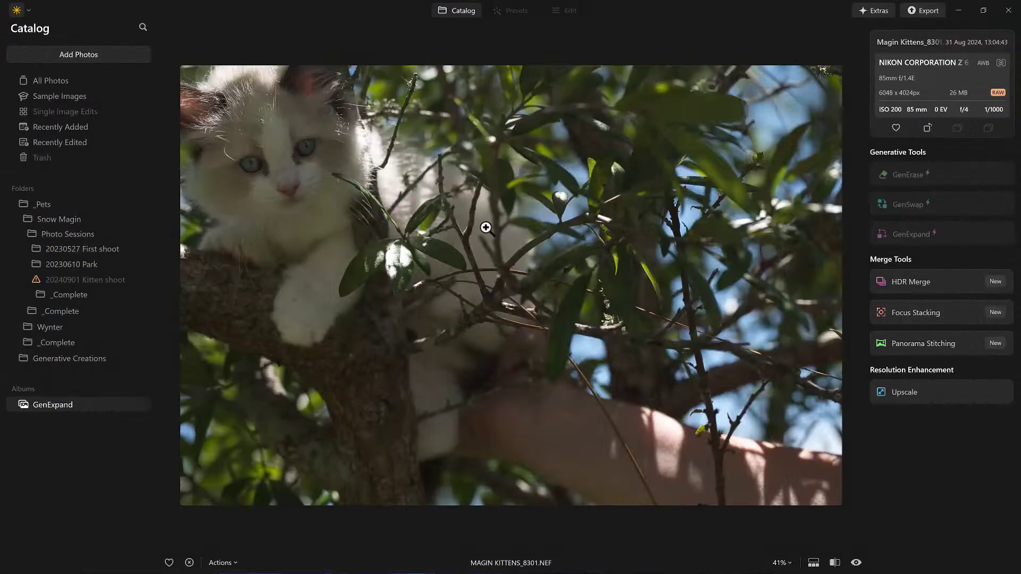
Reopen the Magin Kittens_8301.NEF photo and apply the first Ragdoll preset from My Presets at strength 100.
{"action": "double_click", "coordinate": [444, 214]}
{"action": "double_click", "coordinate": [257, 129]}
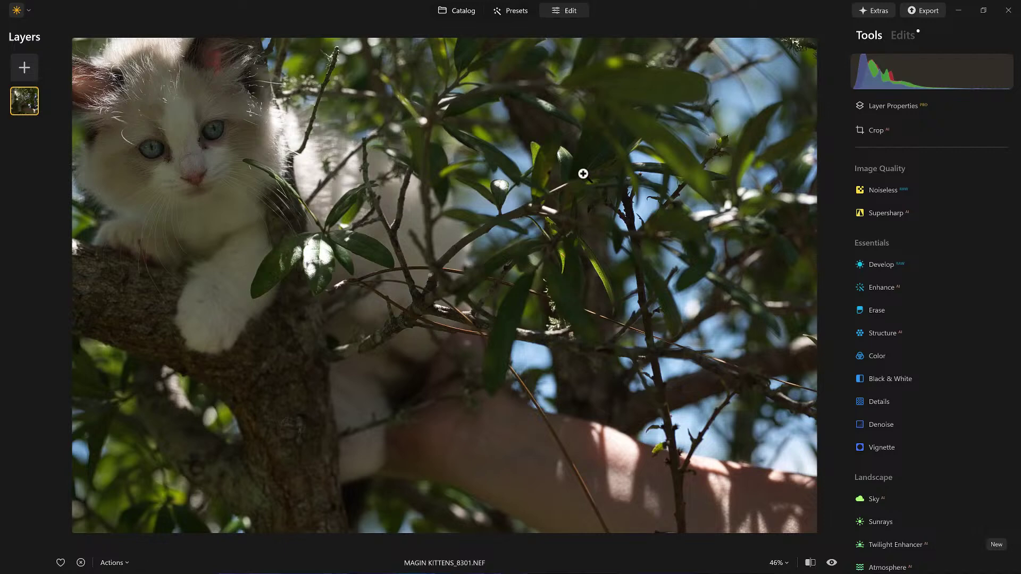
{"action": "left_click", "coordinate": [518, 9]}
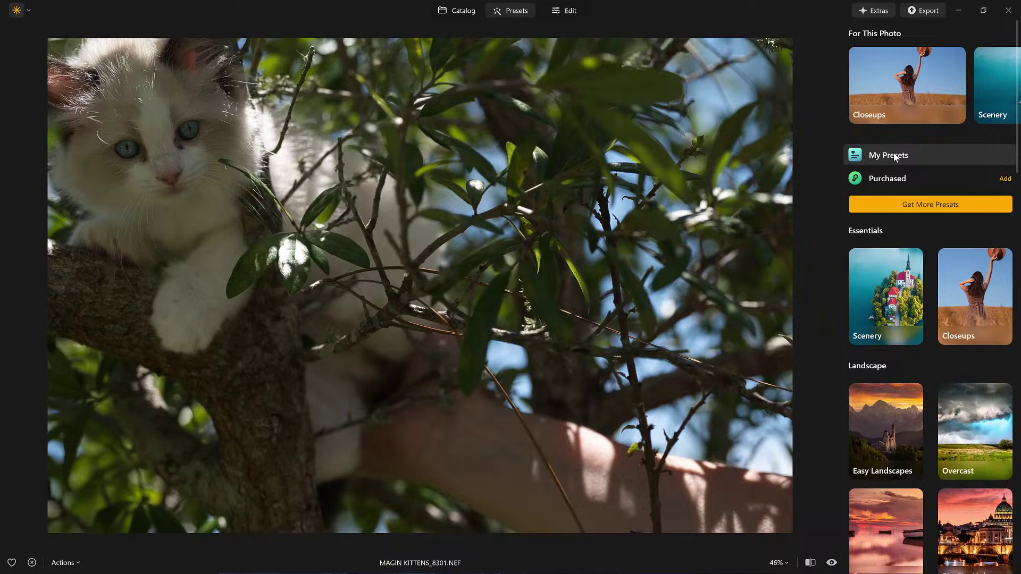
{"action": "left_click", "coordinate": [895, 157]}
{"action": "left_click", "coordinate": [889, 116]}
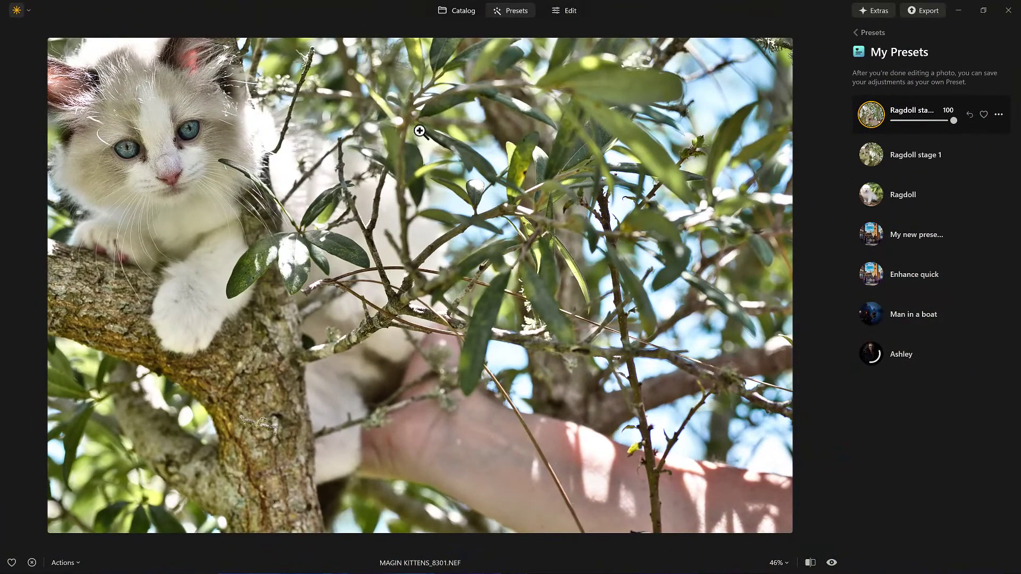
Bring the photo into GenExpand and extend its left side in two small generative passes without a prompt.
{"action": "key", "text": "g"}
{"action": "left_click_drag", "start_coordinate": [256, 134], "coordinate": [925, 237]}
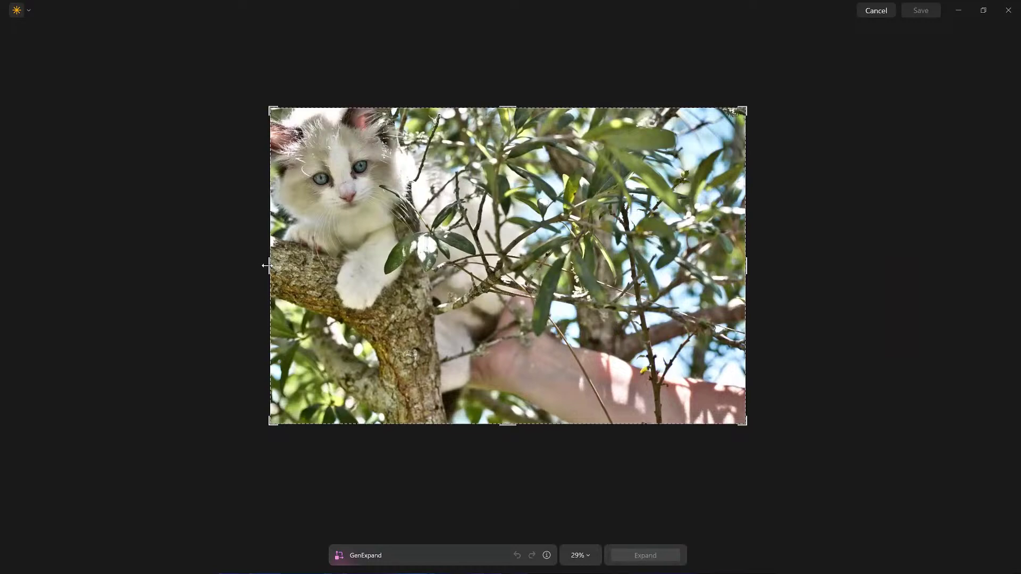
{"action": "left_click_drag", "start_coordinate": [267, 265], "coordinate": [255, 266]}
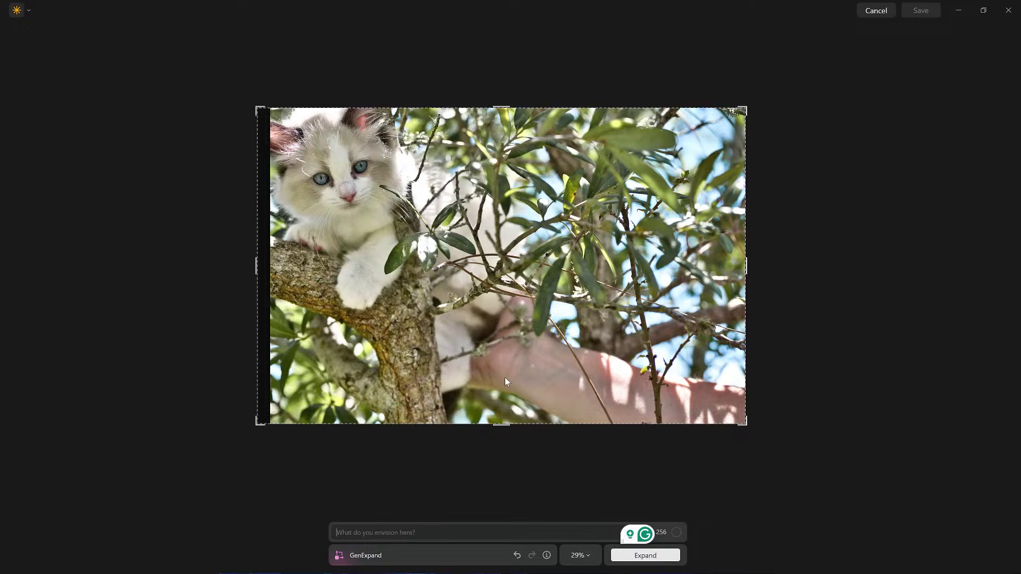
{"action": "left_click", "coordinate": [646, 555]}
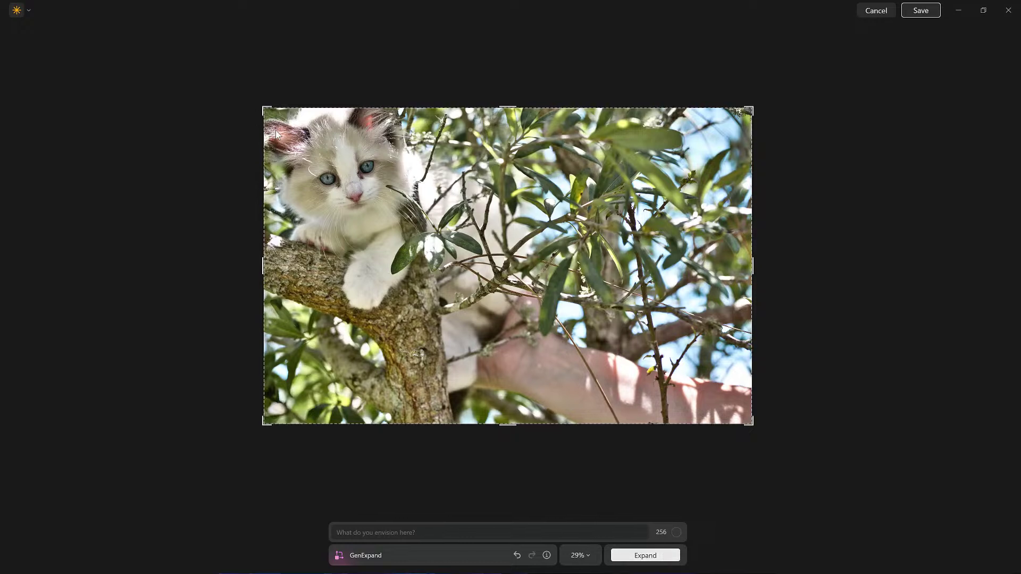
{"action": "left_click_drag", "start_coordinate": [263, 264], "coordinate": [237, 264]}
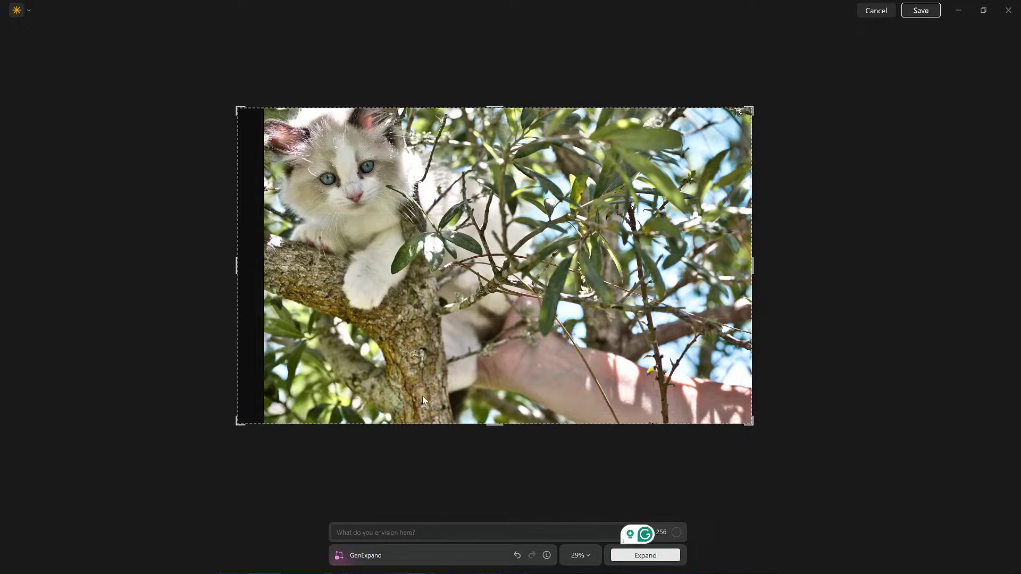
{"action": "left_click", "coordinate": [628, 556]}
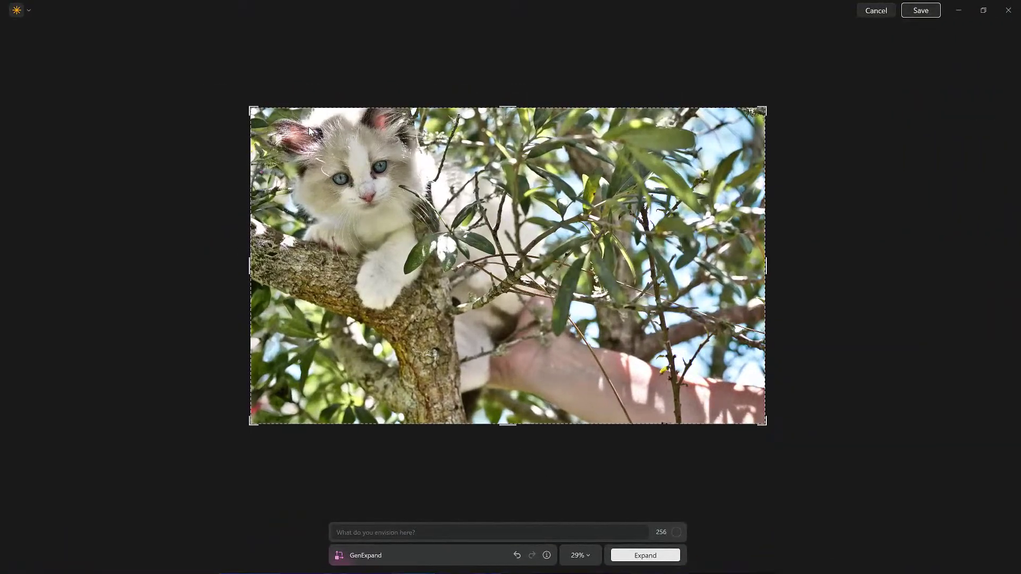
Extend the photo above the kitten's head in two small generative passes without a prompt.
{"action": "left_click_drag", "start_coordinate": [503, 107], "coordinate": [506, 91]}
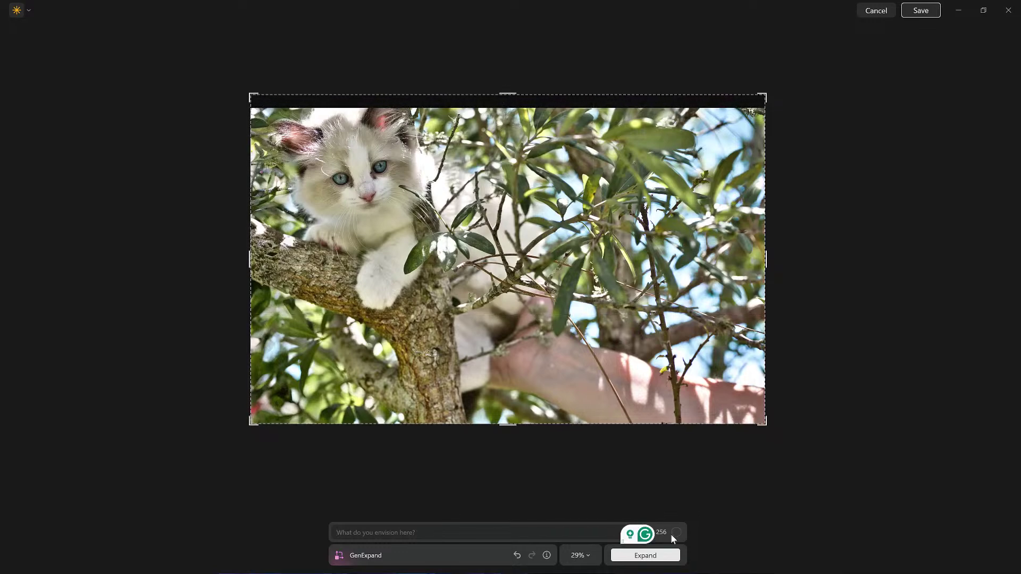
{"action": "left_click", "coordinate": [646, 555]}
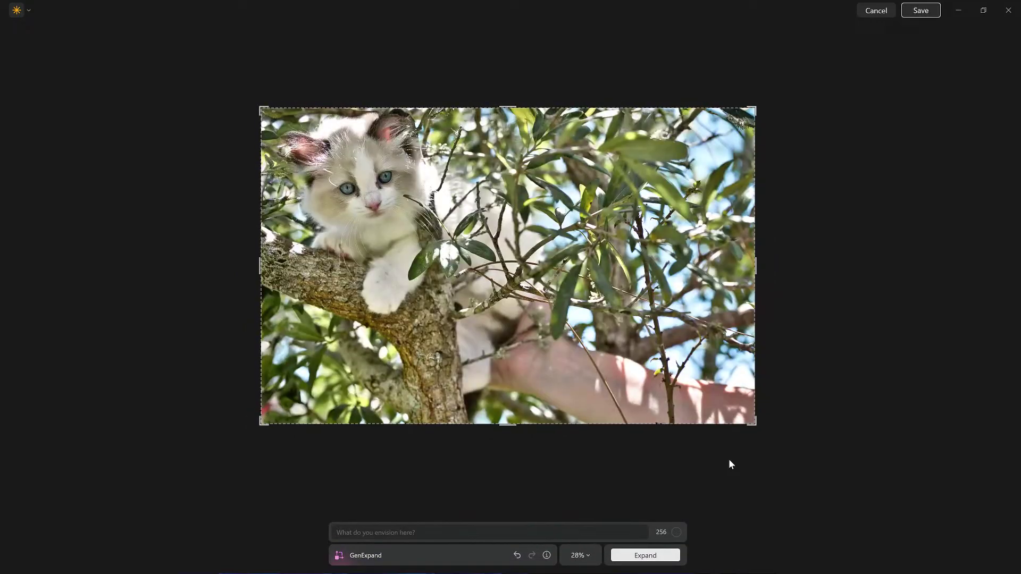
{"action": "left_click_drag", "start_coordinate": [503, 103], "coordinate": [507, 90]}
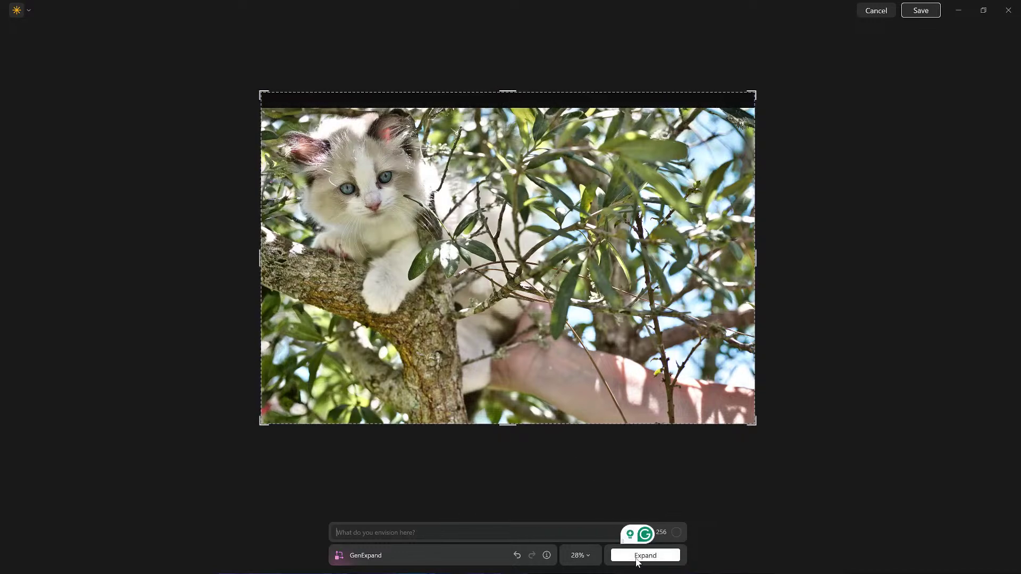
{"action": "left_click", "coordinate": [639, 556]}
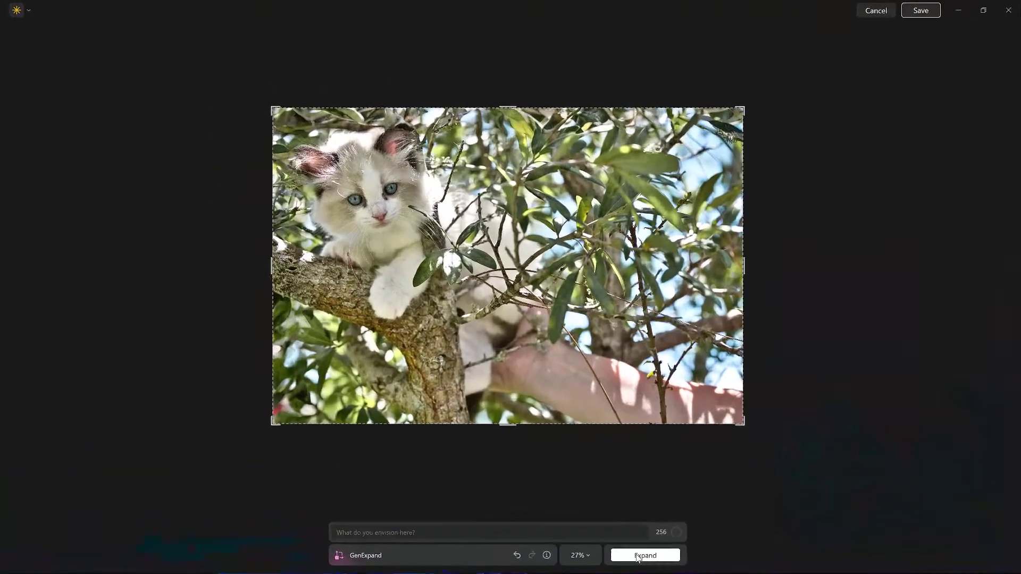
{"action": "left_click", "coordinate": [638, 557]}
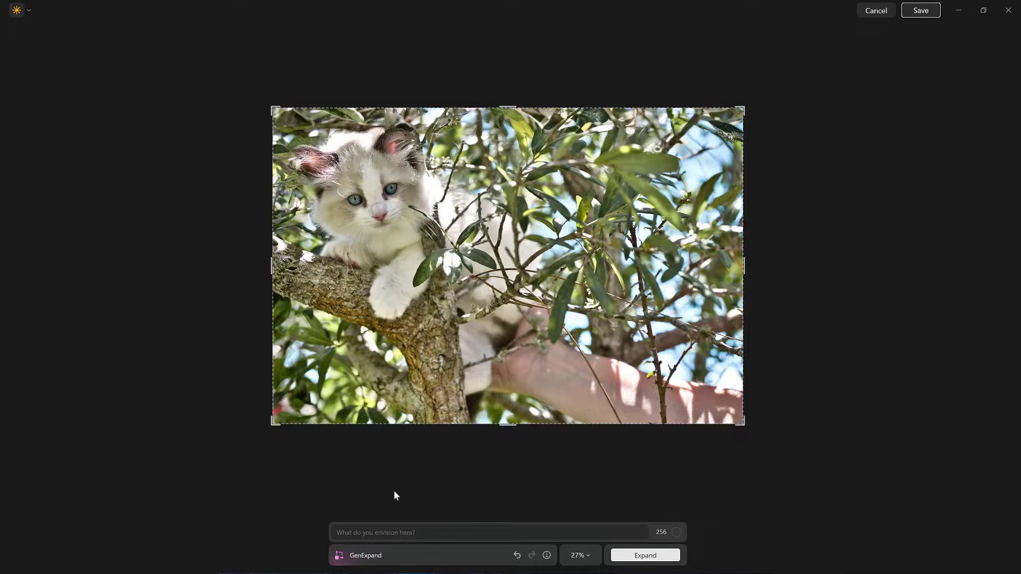
Try to regenerate the upper expansion with the prompt "small leaves with slight bokeh".
{"action": "left_click", "coordinate": [378, 529]}
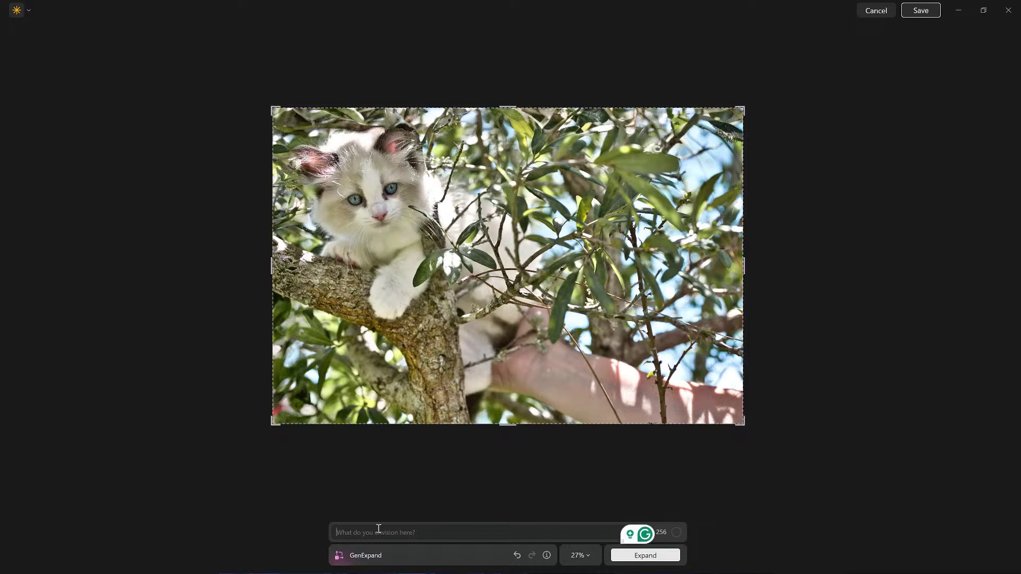
{"action": "type", "text": "small leaves with slight bokeh"}
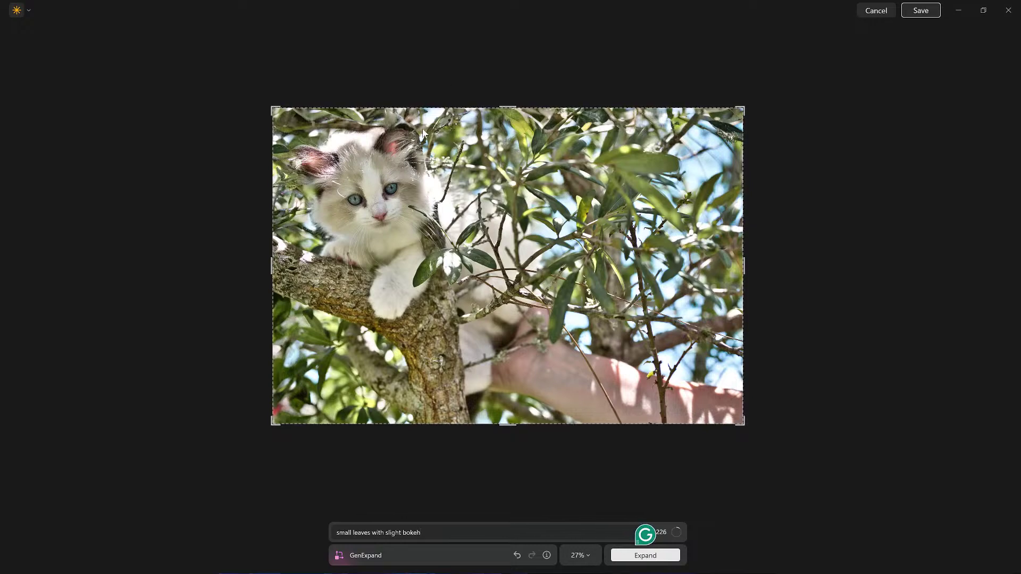
{"action": "left_click", "coordinate": [641, 558]}
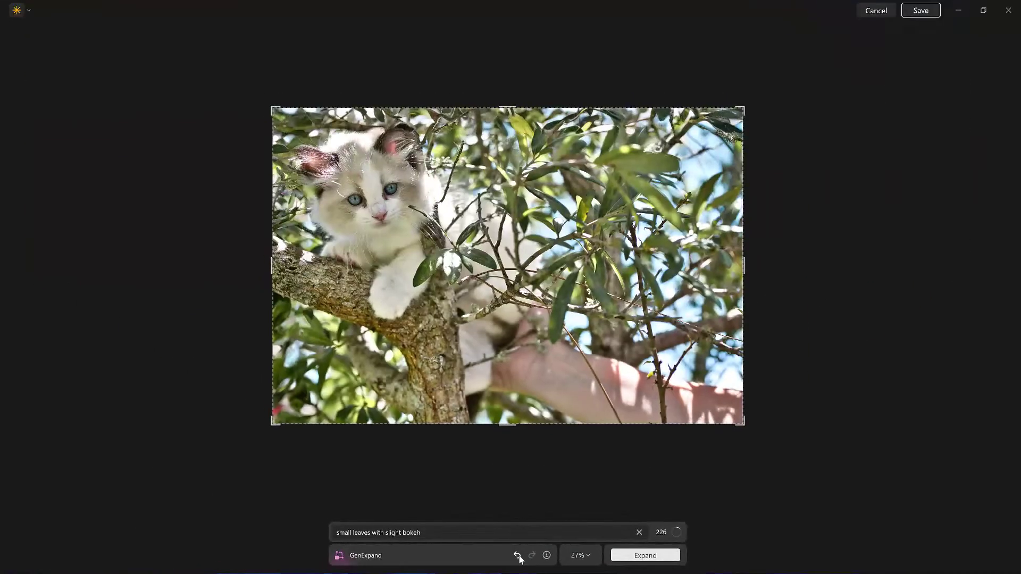
Step back through the generation history to the expansion made without a prompt and save the expanded photo.
{"action": "left_click", "coordinate": [518, 556]}
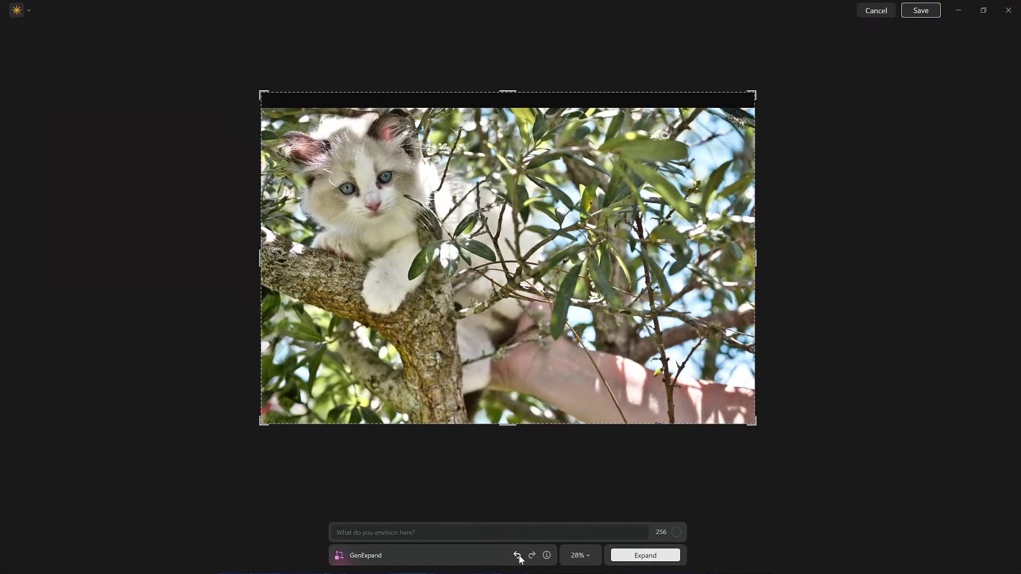
{"action": "left_click", "coordinate": [532, 556]}
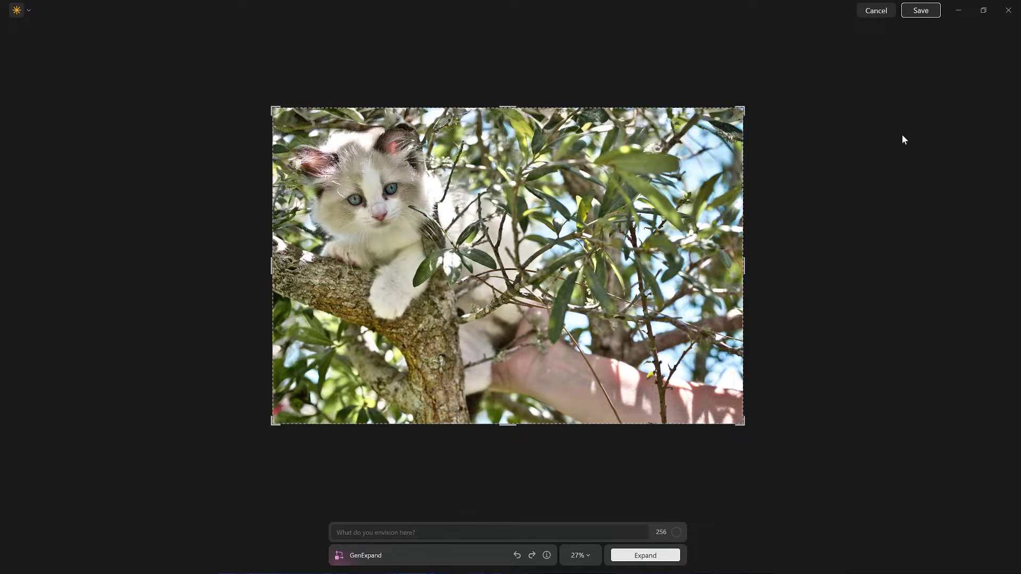
{"action": "left_click", "coordinate": [917, 13]}
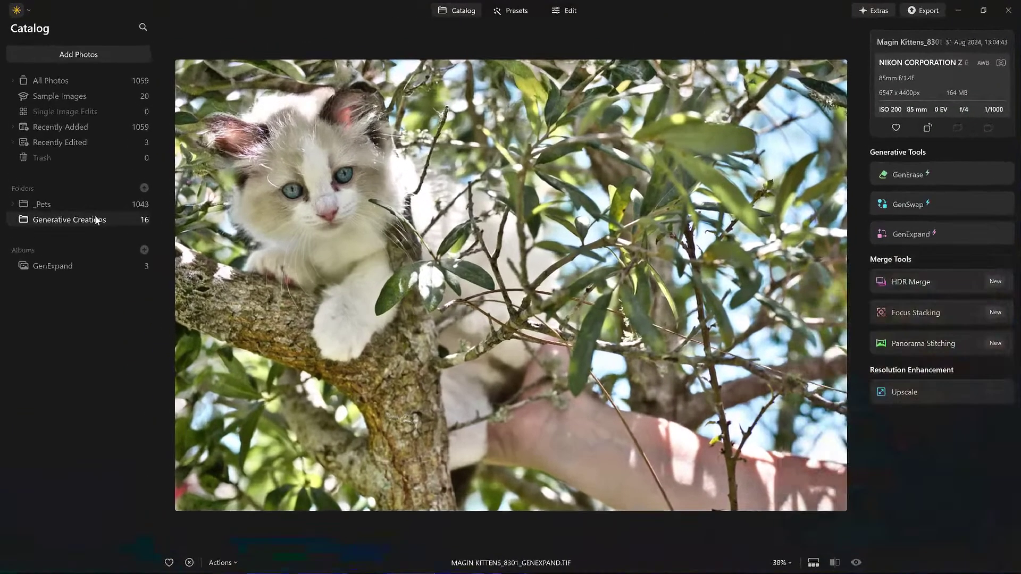
Expand _Pets, Snow Magin, Photo Sessions and 20240901 Kitten shoot, and view the photos in its _Complete subfolder.
{"action": "left_click", "coordinate": [13, 206]}
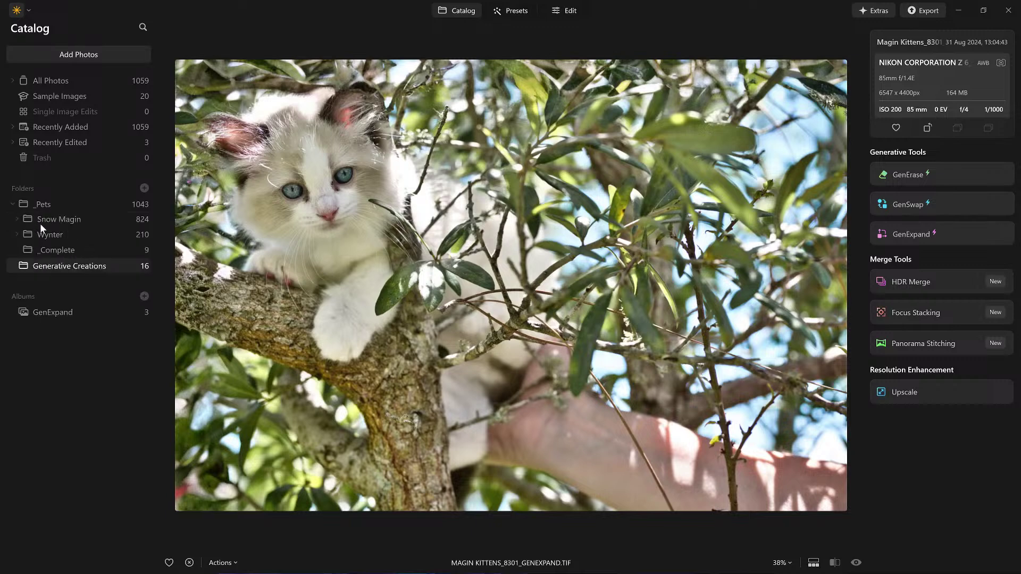
{"action": "left_click", "coordinate": [18, 219]}
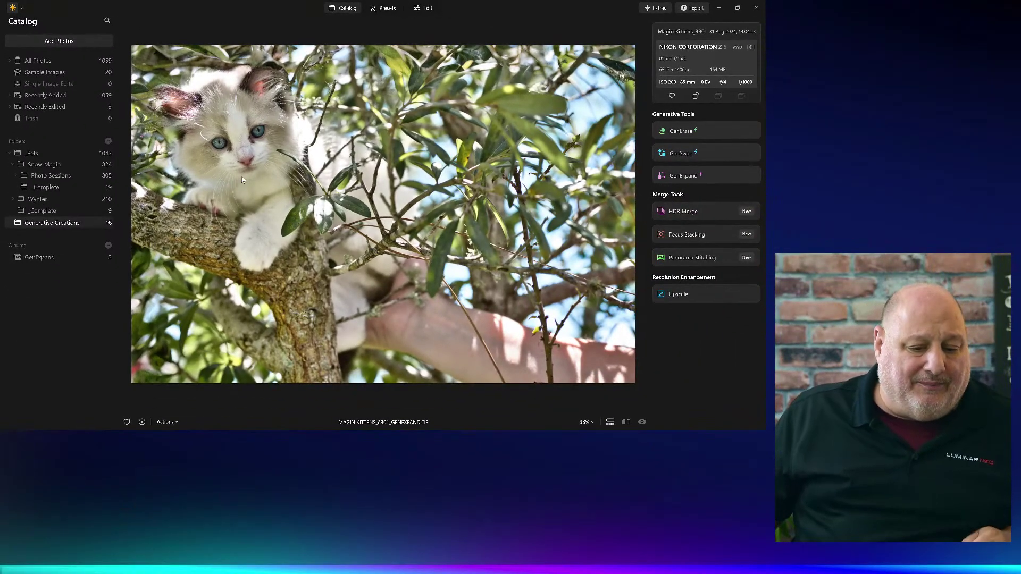
{"action": "mouse_move", "coordinate": [189, 424]}
{"action": "left_click", "coordinate": [79, 175]}
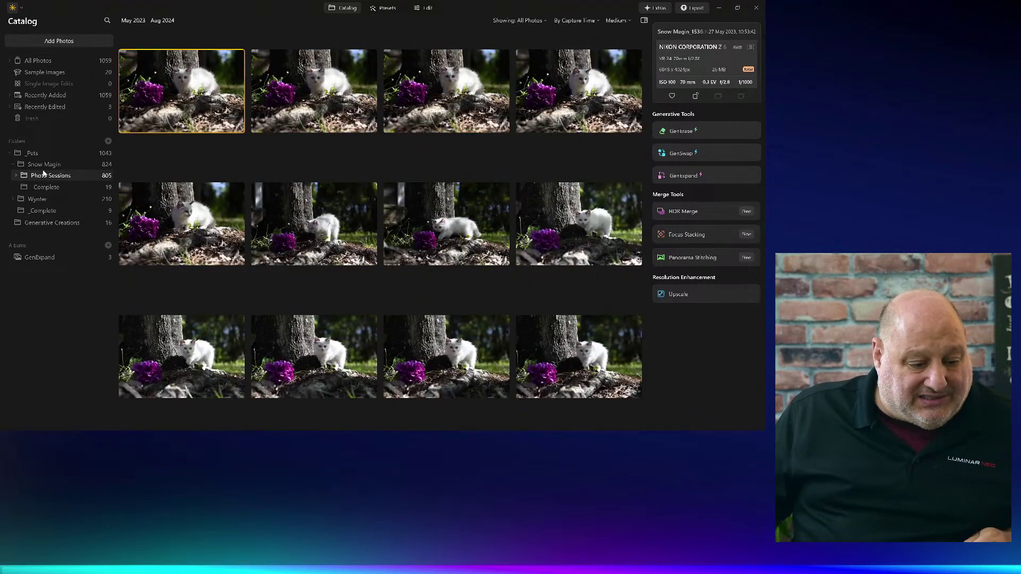
{"action": "left_click", "coordinate": [15, 177]}
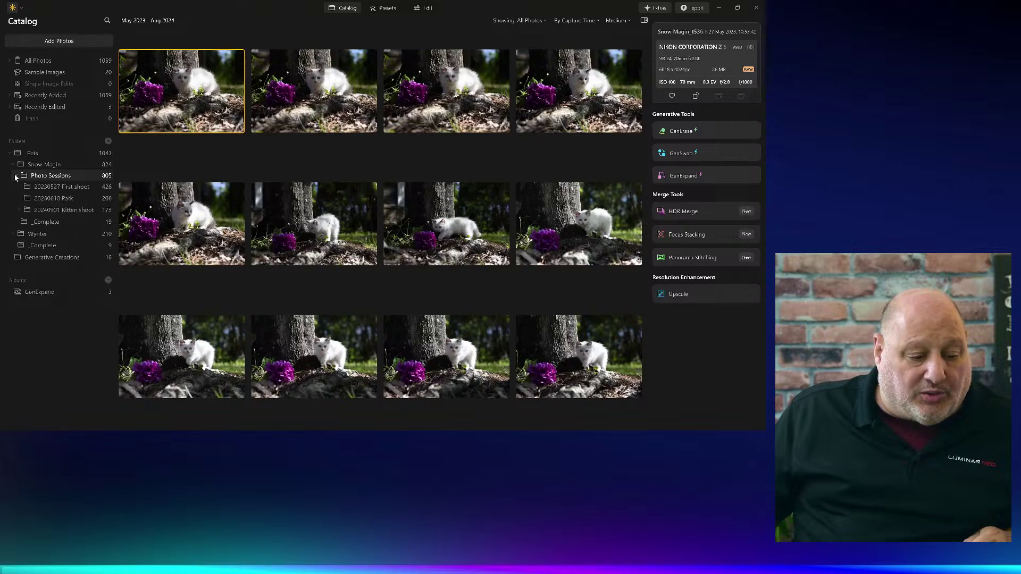
{"action": "left_click", "coordinate": [65, 211]}
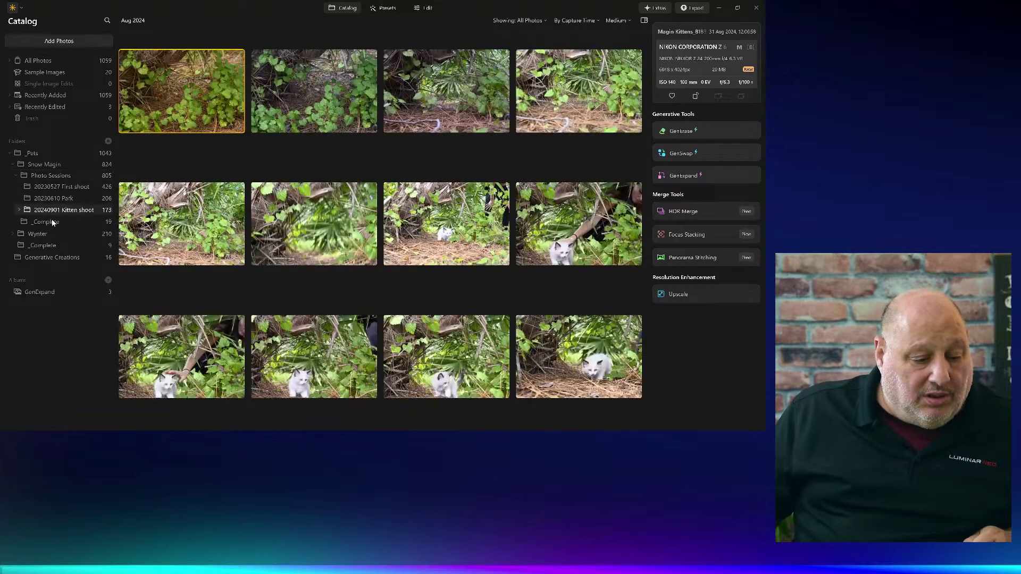
{"action": "left_click", "coordinate": [19, 211]}
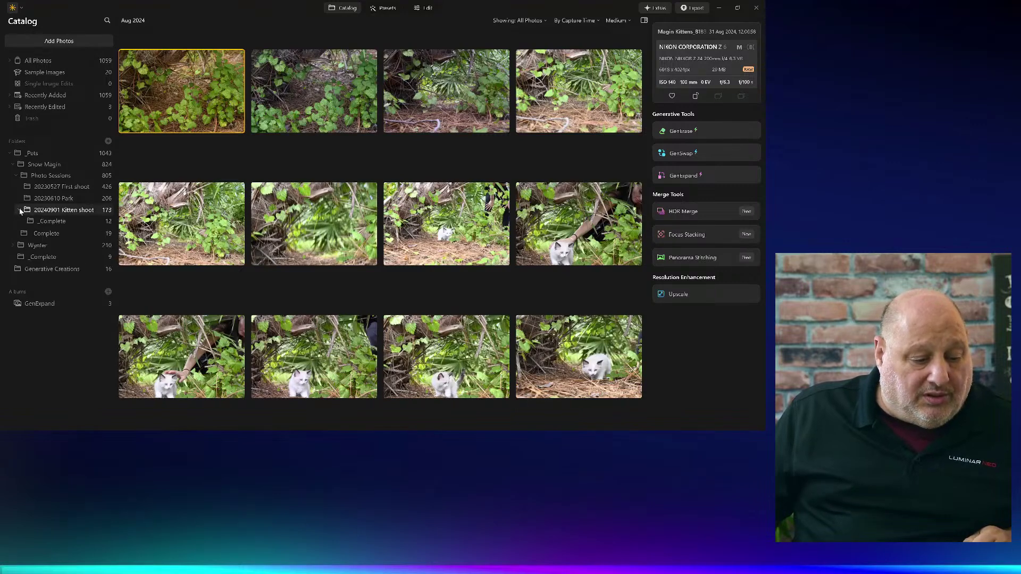
{"action": "left_click", "coordinate": [50, 221]}
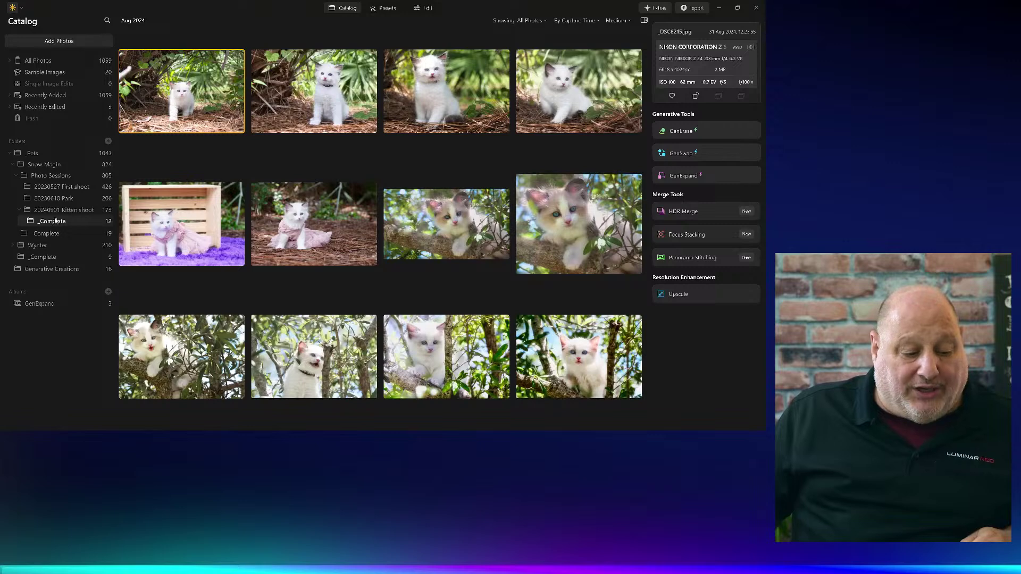
Create a subfolder named _Temp inside the 20240901 Kitten shoot folder.
{"action": "left_click", "coordinate": [84, 210]}
{"action": "right_click", "coordinate": [84, 211]}
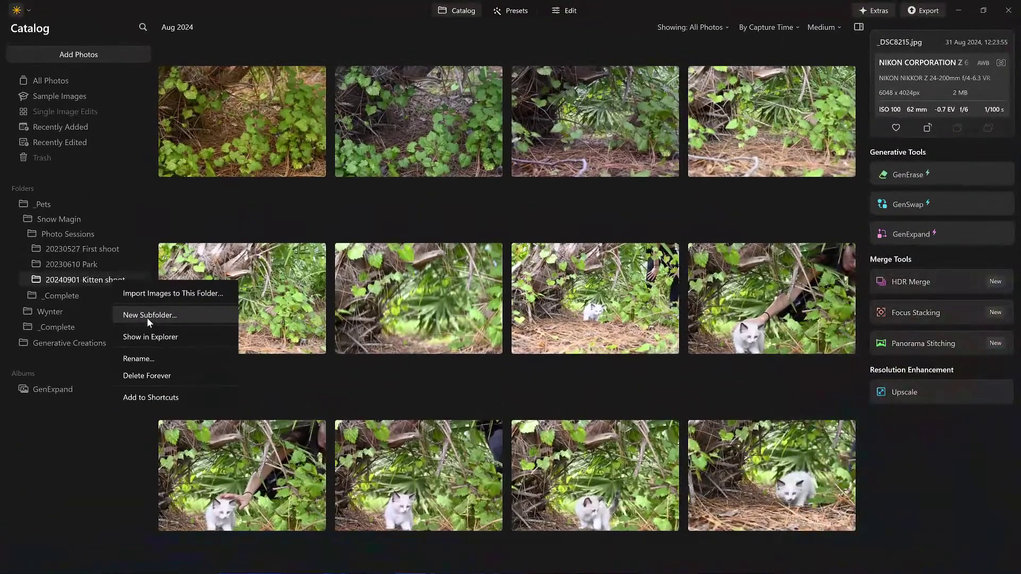
{"action": "left_click", "coordinate": [172, 317]}
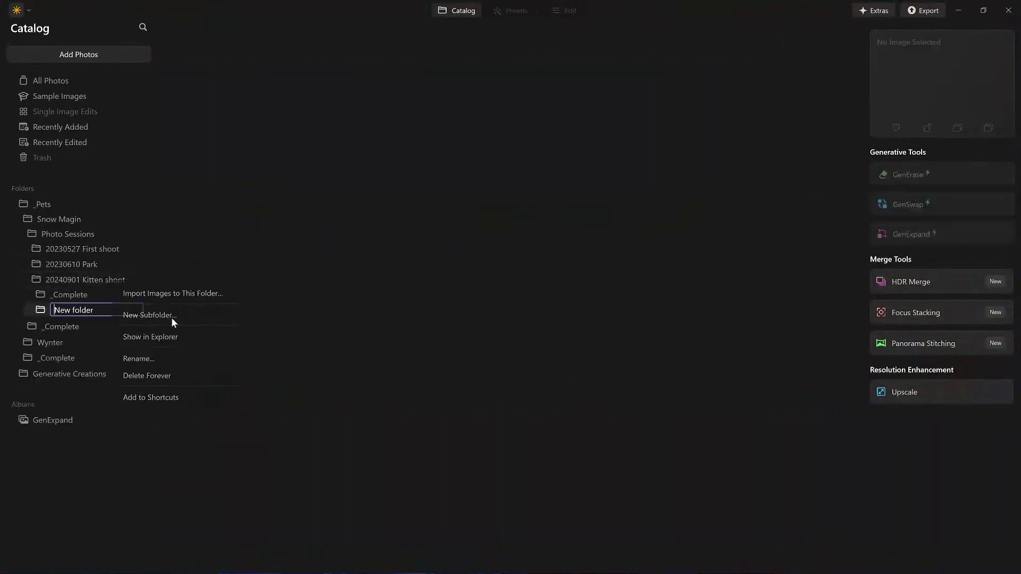
{"action": "type", "text": "_Temp"}
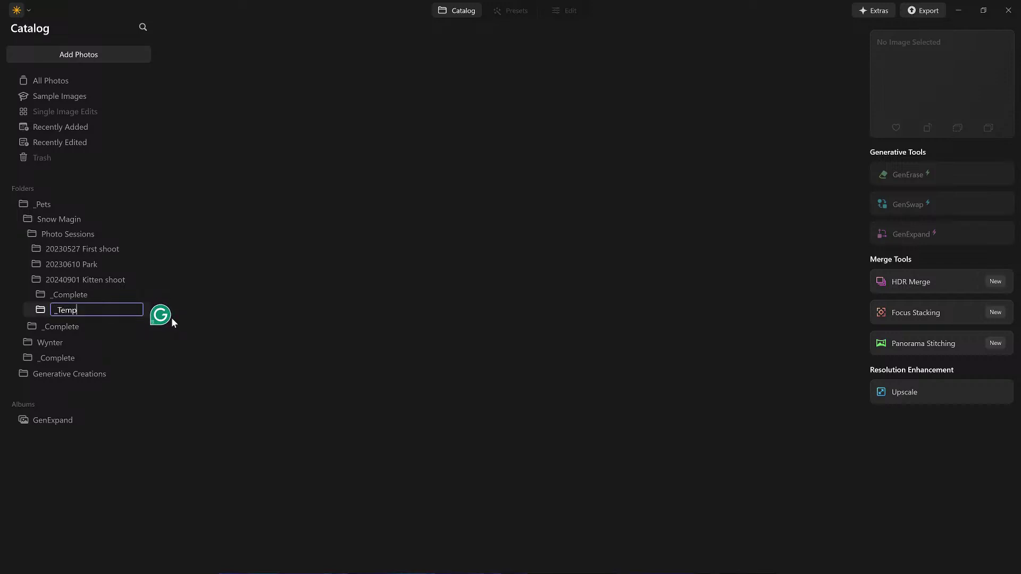
{"action": "key", "text": "Return"}
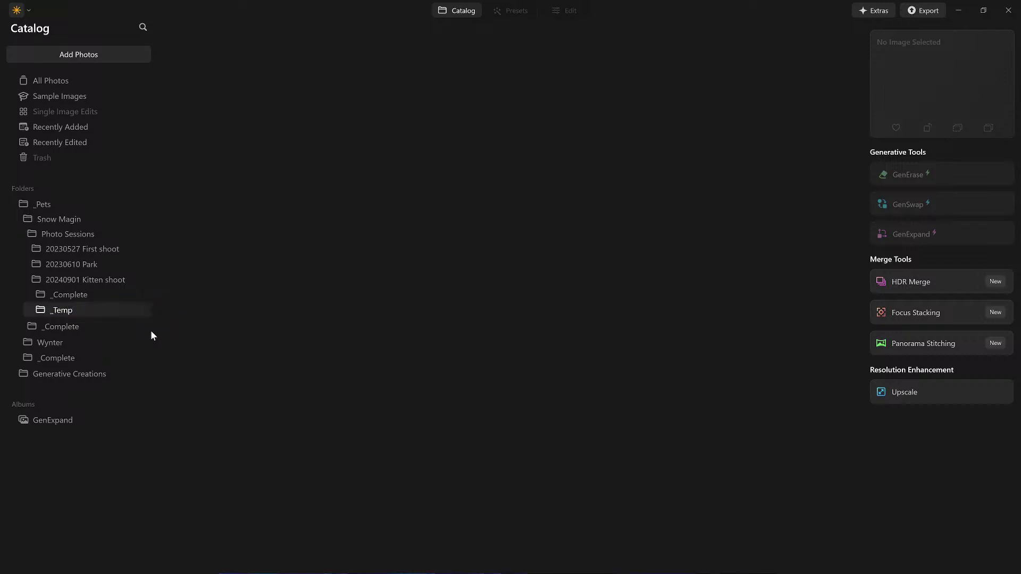
Move the newly expanded kitten photo from Generative Creations into the _Temp folder, and view that folder.
{"action": "left_click", "coordinate": [68, 377]}
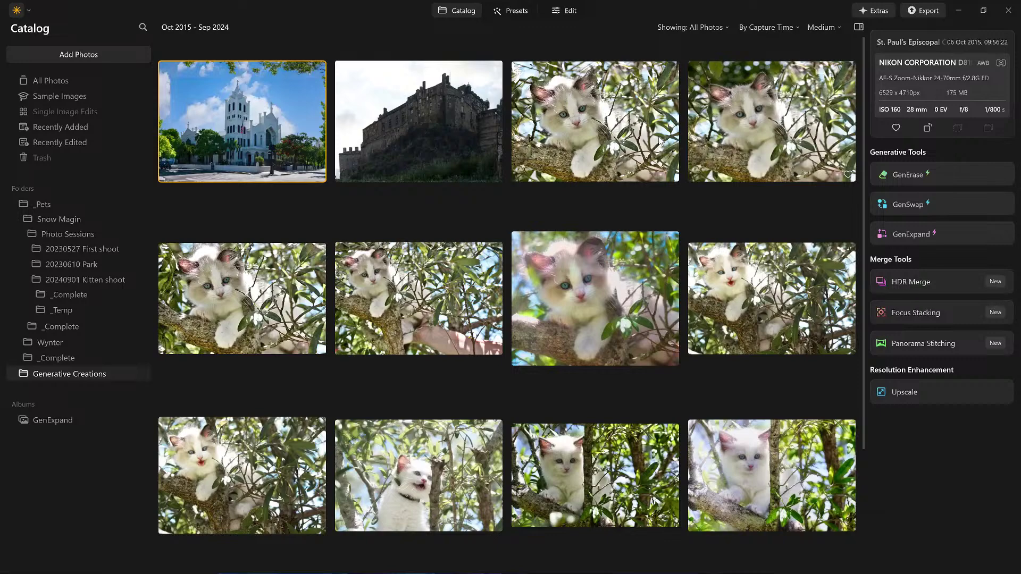
{"action": "double_click", "coordinate": [619, 137]}
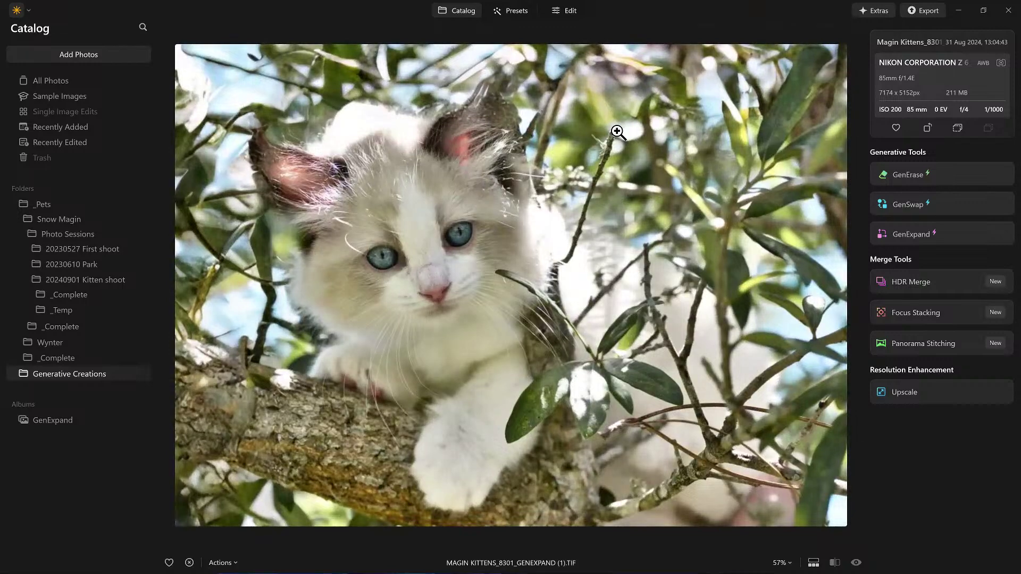
{"action": "double_click", "coordinate": [578, 139]}
{"action": "left_click_drag", "start_coordinate": [648, 134], "coordinate": [52, 306]}
{"action": "left_click", "coordinate": [59, 311]}
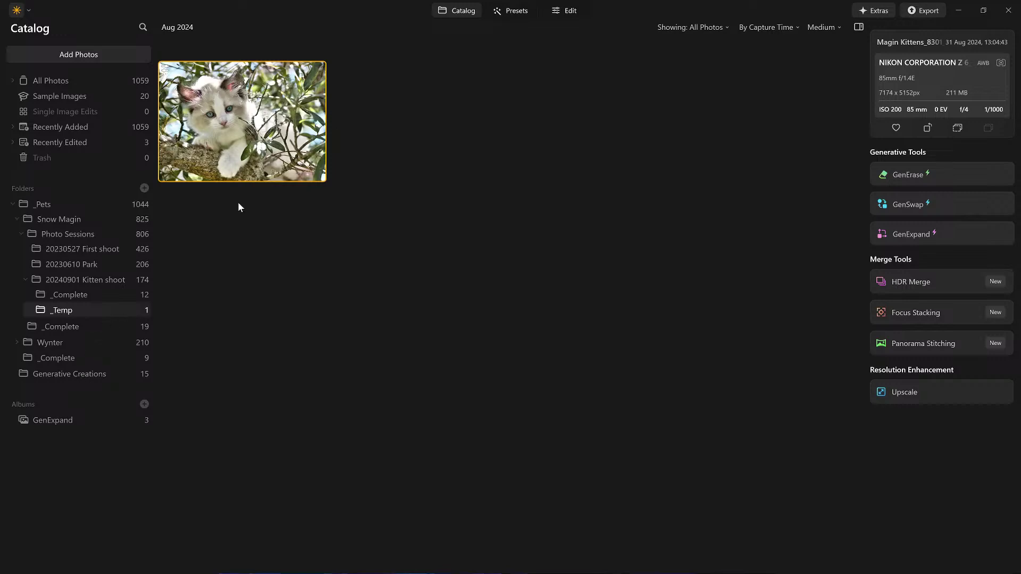
{"action": "double_click", "coordinate": [253, 142]}
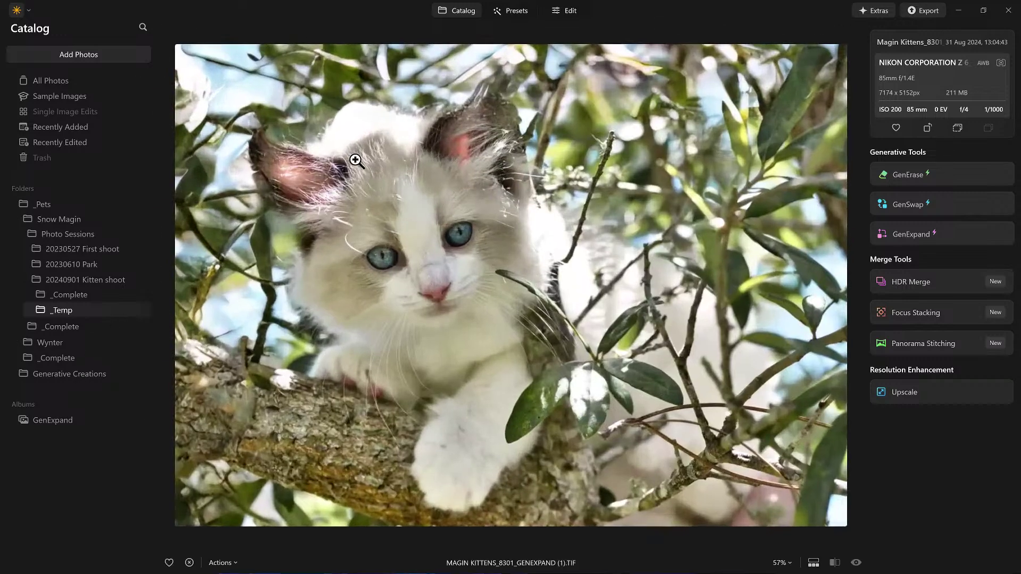
{"action": "left_click", "coordinate": [567, 13]}
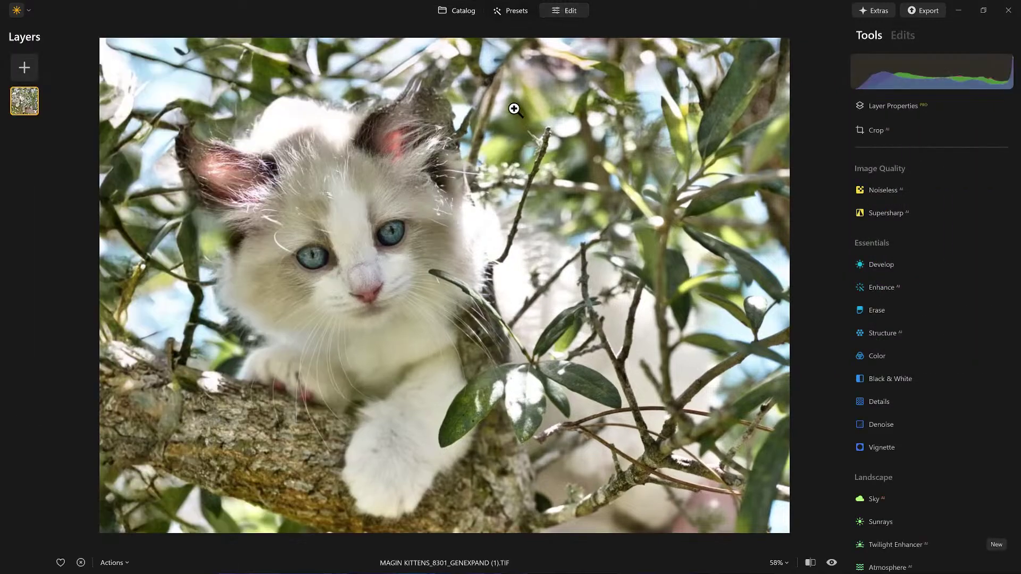
{"action": "key", "text": "g"}
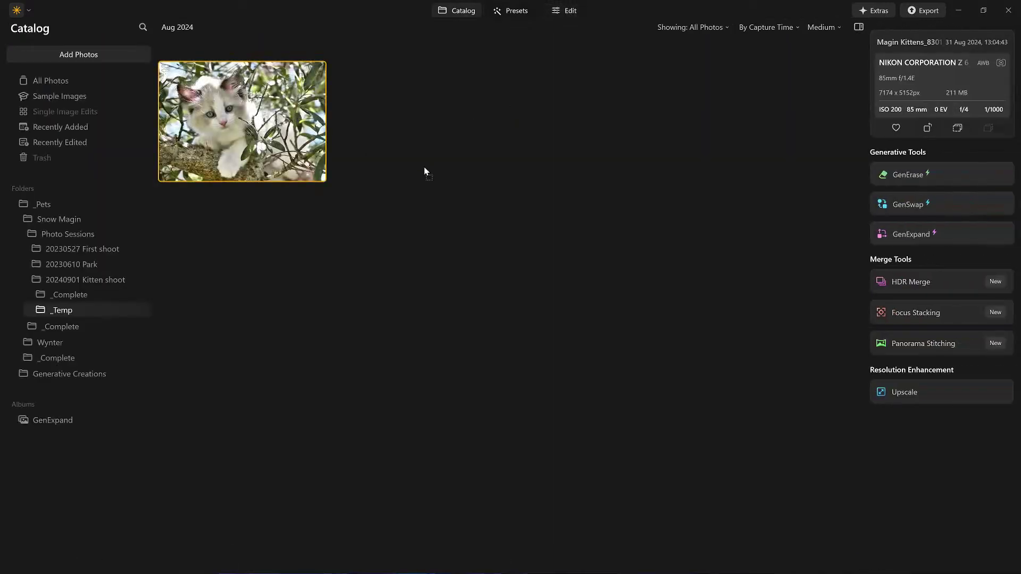
Load the kitten photo from _Temp into GenSwap, and mask the top of its head and the background above with brush size 68.
{"action": "left_click_drag", "start_coordinate": [733, 209], "coordinate": [912, 208]}
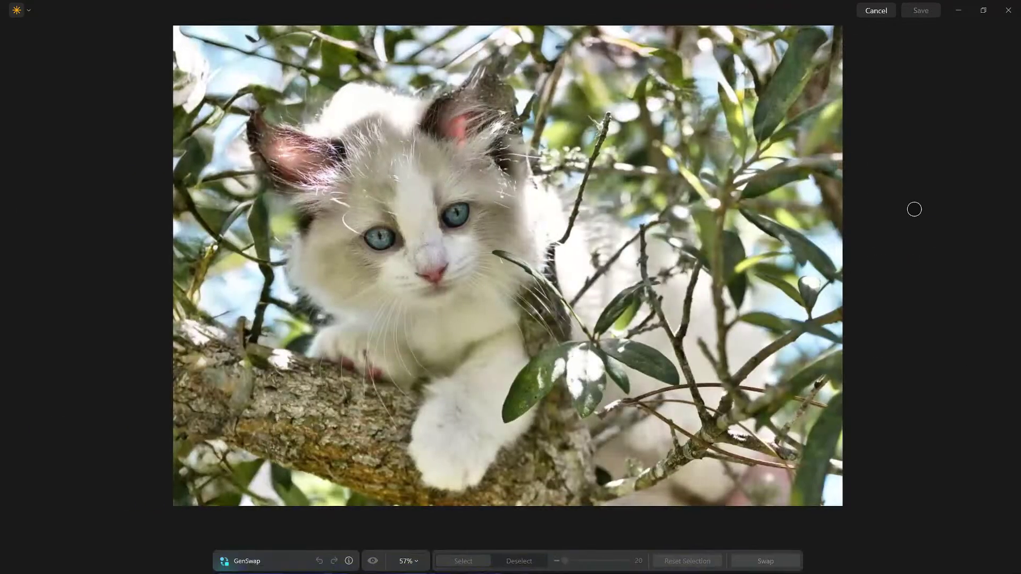
{"action": "scroll", "coordinate": [406, 94], "scroll_direction": "up", "scroll_amount": 5}
{"action": "left_click", "coordinate": [412, 98]}
{"action": "mouse_move", "coordinate": [364, 85]}
{"action": "left_mouse_down"}
{"action": "mouse_move", "coordinate": [318, 118]}
{"action": "mouse_move", "coordinate": [346, 101]}
{"action": "mouse_move", "coordinate": [393, 99]}
{"action": "left_mouse_up"}
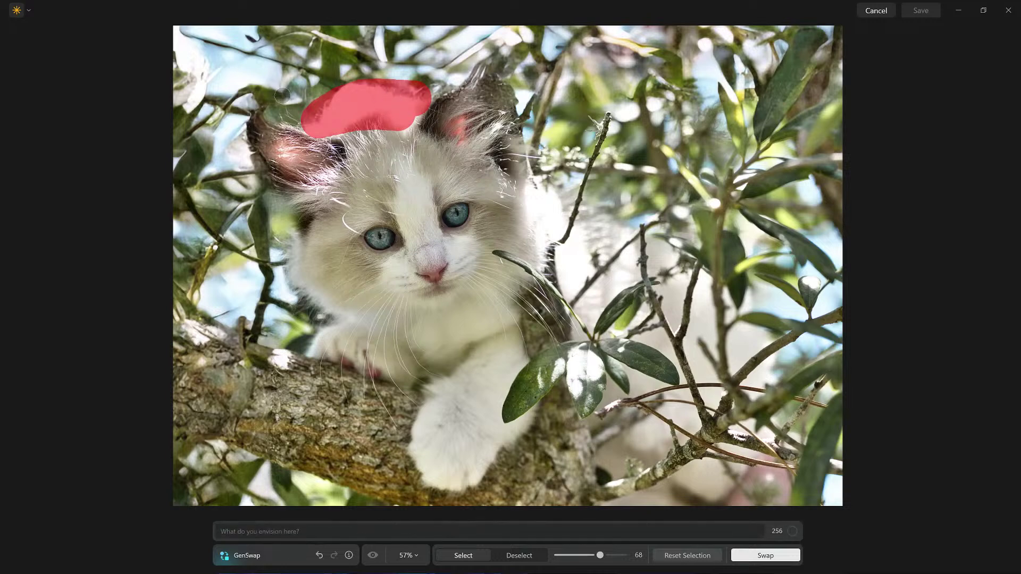
{"action": "mouse_move", "coordinate": [311, 106]}
{"action": "left_mouse_down"}
{"action": "mouse_move", "coordinate": [254, 99]}
{"action": "mouse_move", "coordinate": [218, 139]}
{"action": "mouse_move", "coordinate": [191, 140]}
{"action": "mouse_move", "coordinate": [169, 109]}
{"action": "mouse_move", "coordinate": [190, 6]}
{"action": "mouse_move", "coordinate": [160, 29]}
{"action": "mouse_move", "coordinate": [510, 19]}
{"action": "mouse_move", "coordinate": [186, 59]}
{"action": "mouse_move", "coordinate": [378, 65]}
{"action": "mouse_move", "coordinate": [462, 47]}
{"action": "mouse_move", "coordinate": [387, 73]}
{"action": "mouse_move", "coordinate": [201, 82]}
{"action": "mouse_move", "coordinate": [199, 101]}
{"action": "mouse_move", "coordinate": [213, 102]}
{"action": "mouse_move", "coordinate": [174, 129]}
{"action": "mouse_move", "coordinate": [207, 110]}
{"action": "mouse_move", "coordinate": [203, 89]}
{"action": "mouse_move", "coordinate": [203, 132]}
{"action": "mouse_move", "coordinate": [229, 155]}
{"action": "mouse_move", "coordinate": [148, 153]}
{"action": "mouse_move", "coordinate": [205, 151]}
{"action": "left_mouse_up"}
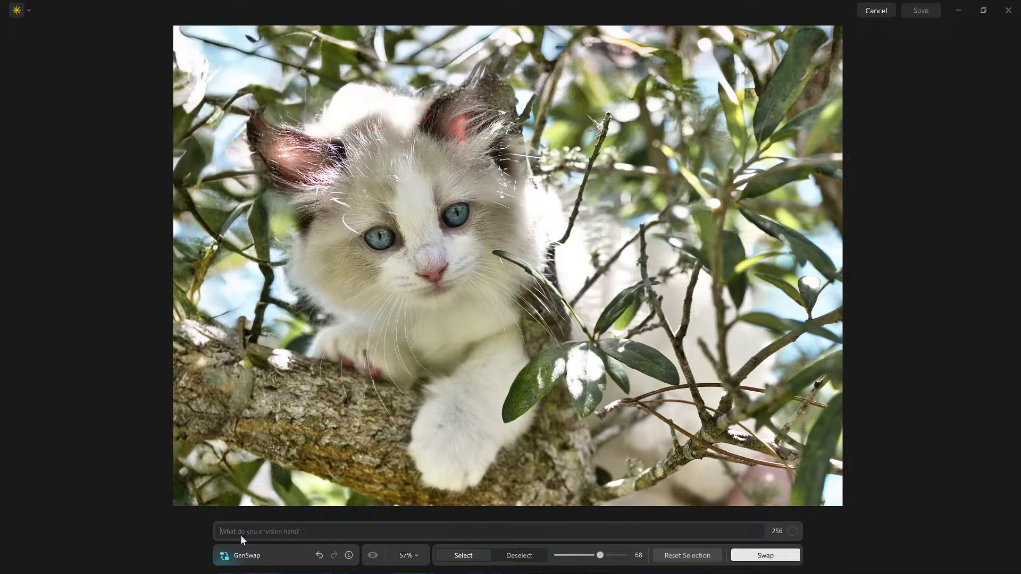
Try to swap the masked area using the prompt "small leaves with light shining through with slight bokeh".
{"action": "type", "text": "small leaves with slight boke"}
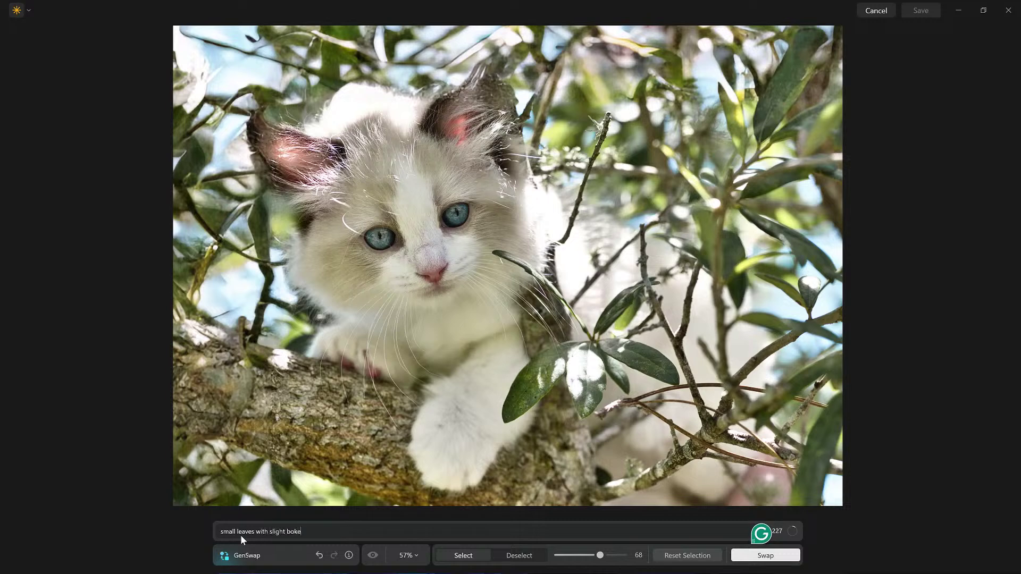
{"action": "type", "text": "k"}
{"action": "key", "text": "BackSpace"}
{"action": "key", "text": "BackSpace"}
{"action": "type", "text": "eh"}
{"action": "type", "text": "light shining through with"}
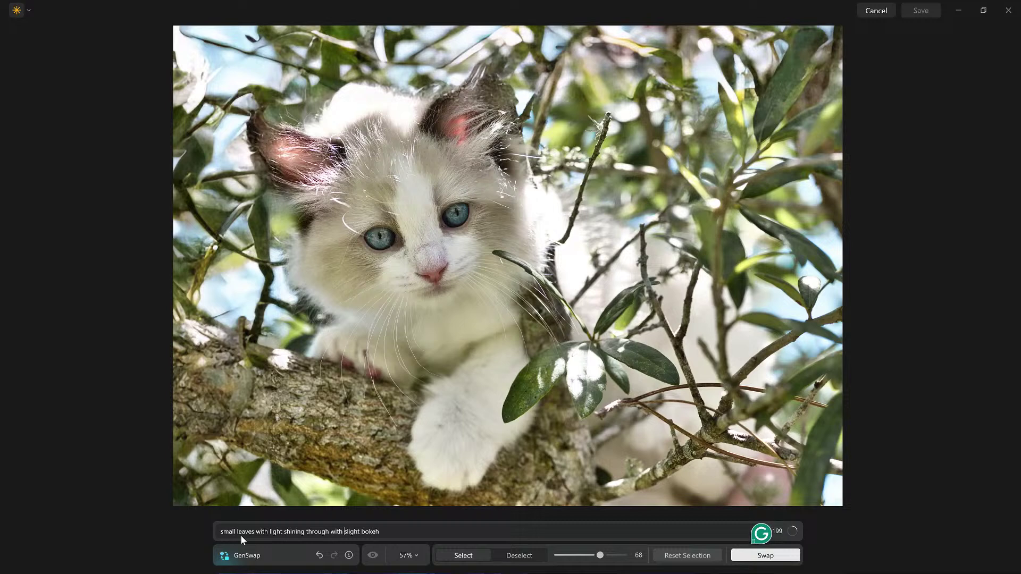
{"action": "left_click", "coordinate": [788, 559]}
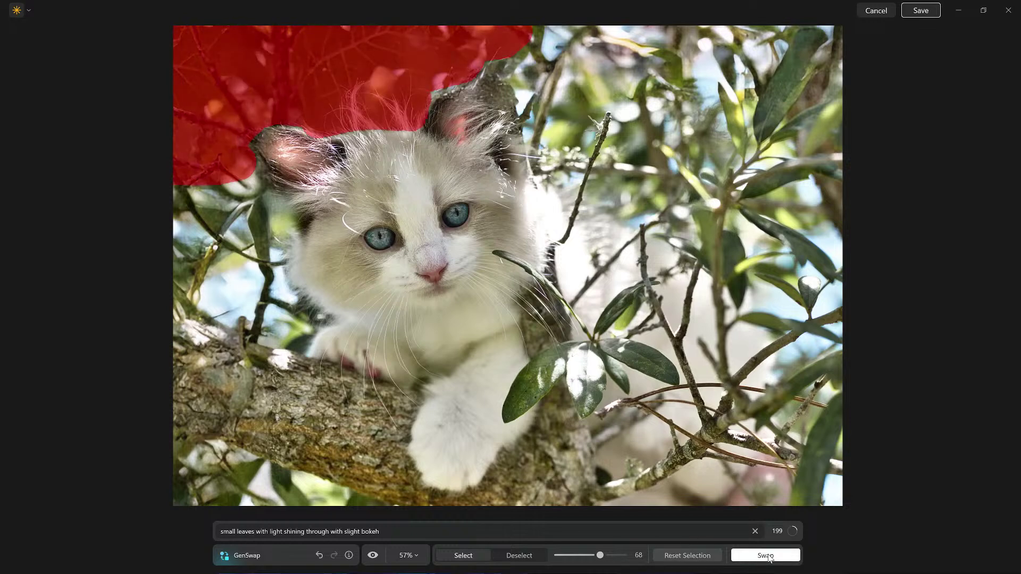
Clear the selection, then undo the swap and the background mask, keeping only the mask over the top of the head.
{"action": "left_click", "coordinate": [690, 557]}
{"action": "left_click", "coordinate": [319, 555]}
{"action": "left_click", "coordinate": [319, 555]}
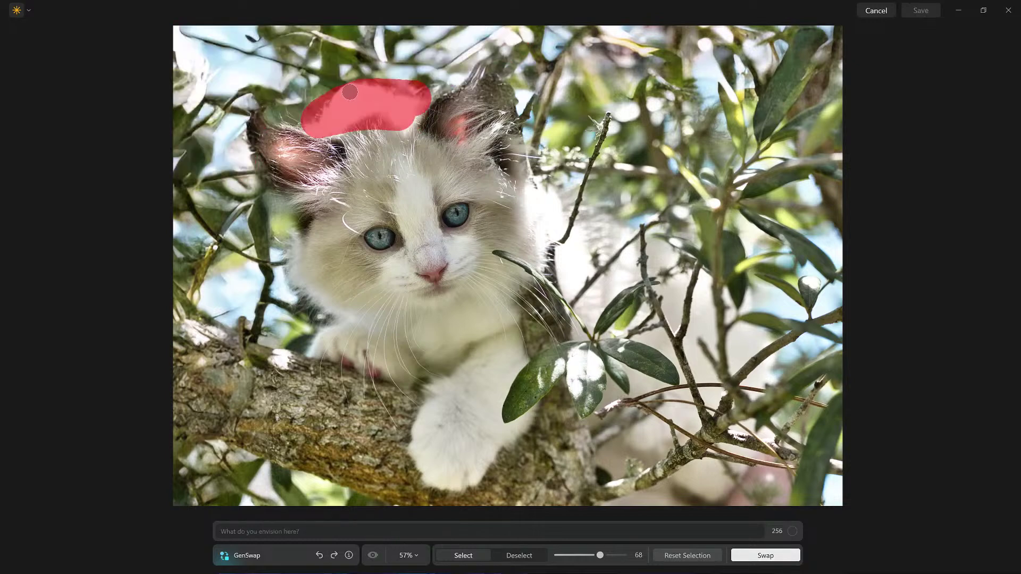
Extend the mask over the background above and beside the kitten's ears with brush size 100, trimming it around the ear.
{"action": "mouse_move", "coordinate": [298, 74]}
{"action": "left_mouse_down"}
{"action": "mouse_move", "coordinate": [239, 86]}
{"action": "mouse_move", "coordinate": [268, 81]}
{"action": "left_mouse_up"}
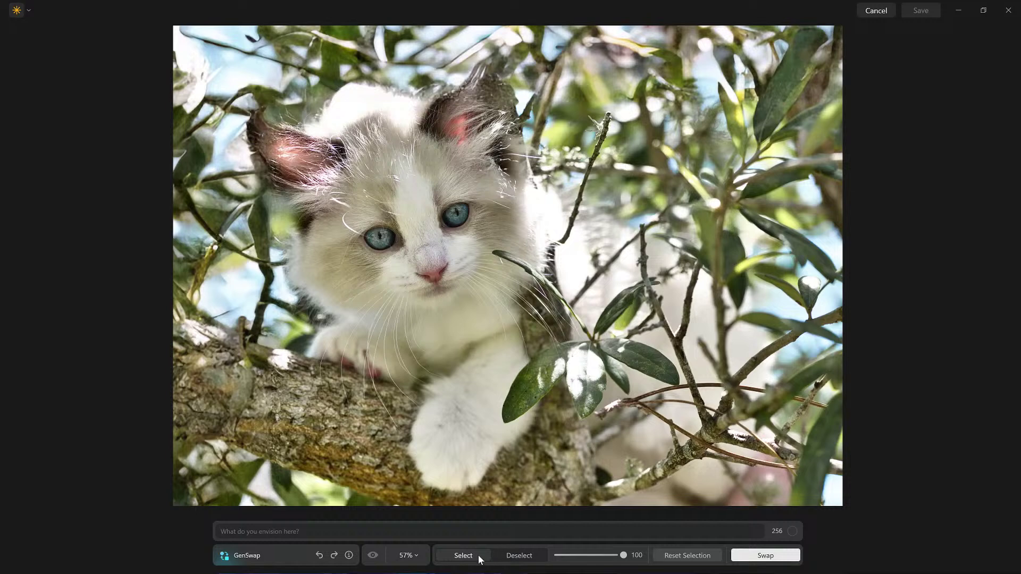
{"action": "left_click", "coordinate": [516, 558]}
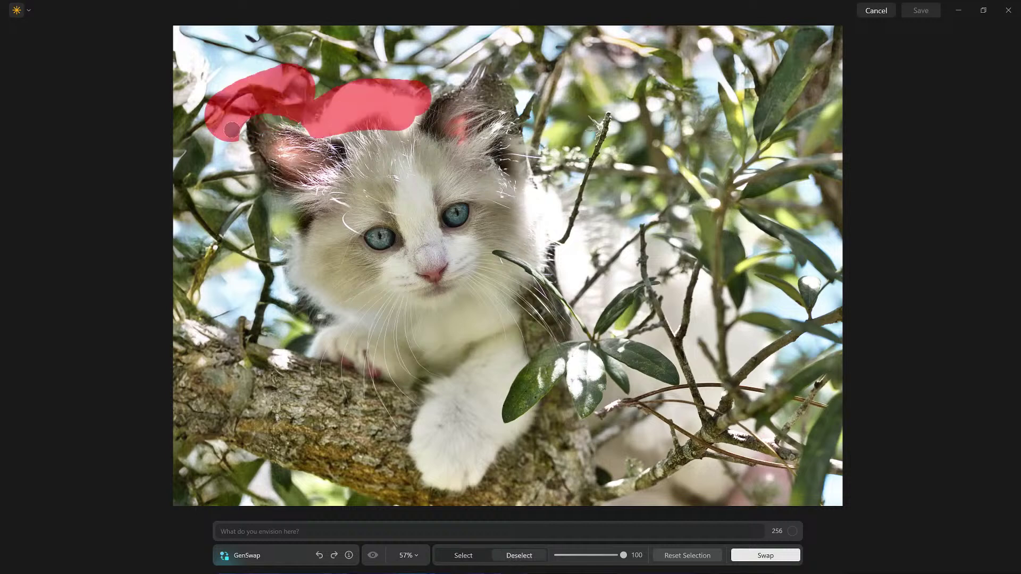
{"action": "mouse_move", "coordinate": [243, 121]}
{"action": "left_mouse_down"}
{"action": "mouse_move", "coordinate": [223, 134]}
{"action": "mouse_move", "coordinate": [276, 141]}
{"action": "left_mouse_up"}
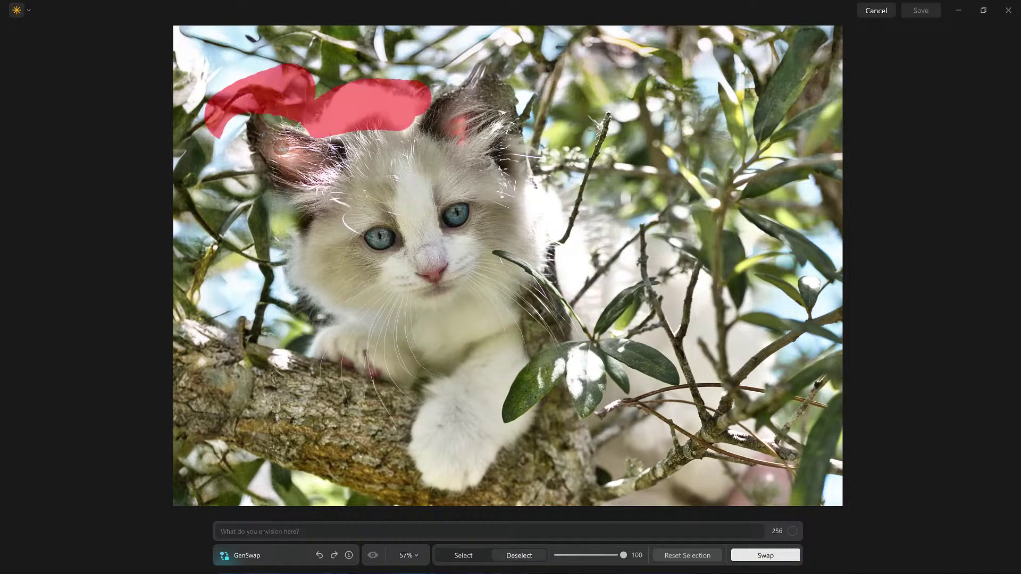
{"action": "left_click", "coordinate": [464, 555]}
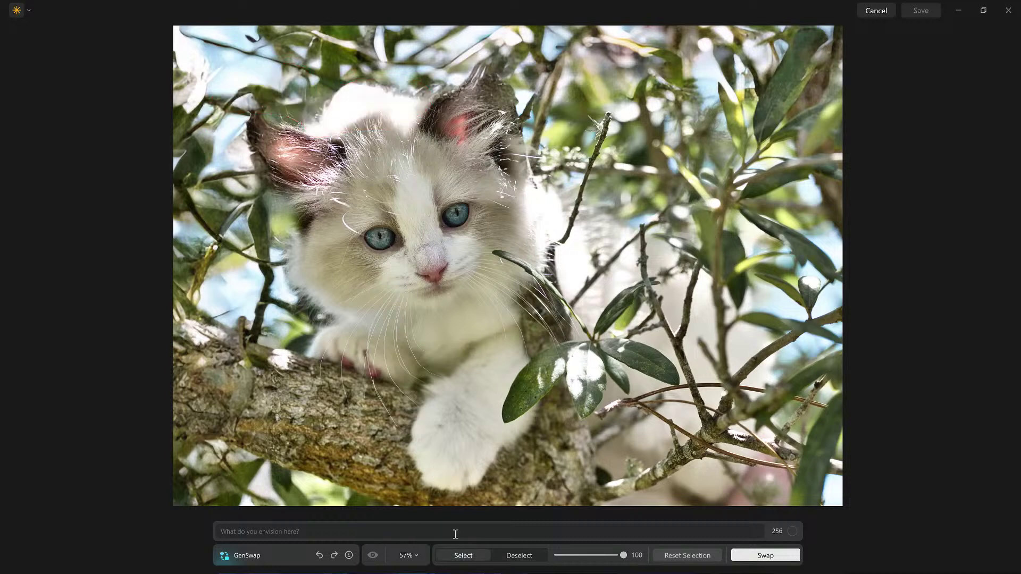
{"action": "mouse_move", "coordinate": [253, 70]}
{"action": "left_mouse_down"}
{"action": "mouse_move", "coordinate": [198, 85]}
{"action": "mouse_move", "coordinate": [287, 59]}
{"action": "mouse_move", "coordinate": [319, 66]}
{"action": "mouse_move", "coordinate": [276, 53]}
{"action": "left_mouse_up"}
{"action": "mouse_move", "coordinate": [351, 10]}
{"action": "left_mouse_down"}
{"action": "mouse_move", "coordinate": [143, 18]}
{"action": "mouse_move", "coordinate": [148, 49]}
{"action": "mouse_move", "coordinate": [474, 11]}
{"action": "mouse_move", "coordinate": [374, 40]}
{"action": "mouse_move", "coordinate": [374, 51]}
{"action": "mouse_move", "coordinate": [418, 43]}
{"action": "mouse_move", "coordinate": [163, 74]}
{"action": "mouse_move", "coordinate": [150, 112]}
{"action": "mouse_move", "coordinate": [162, 90]}
{"action": "mouse_move", "coordinate": [157, 164]}
{"action": "mouse_move", "coordinate": [191, 90]}
{"action": "mouse_move", "coordinate": [198, 144]}
{"action": "mouse_move", "coordinate": [198, 111]}
{"action": "left_mouse_up"}
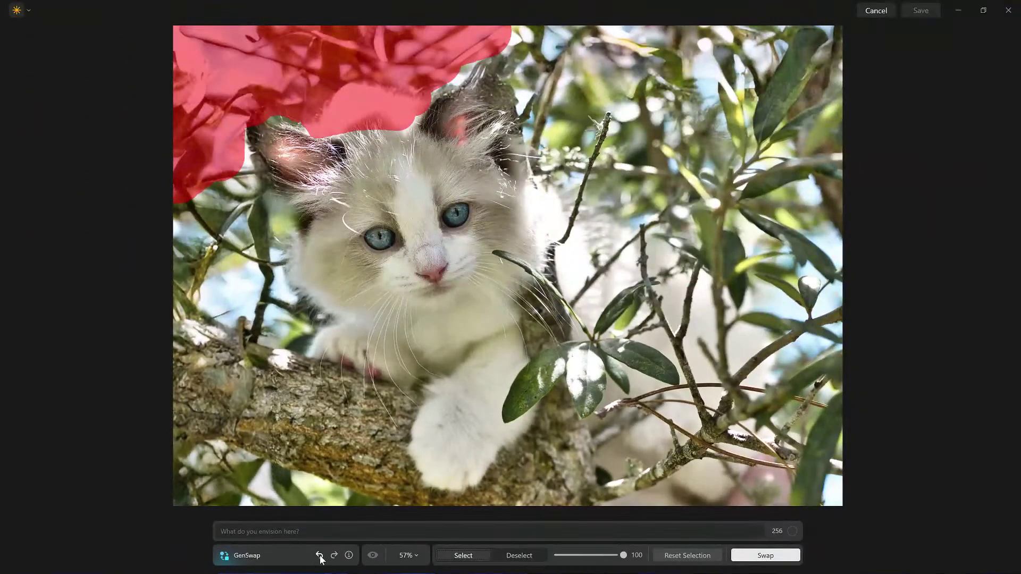
Swap the masked head and background area without a prompt and clear the selection.
{"action": "left_click", "coordinate": [319, 555]}
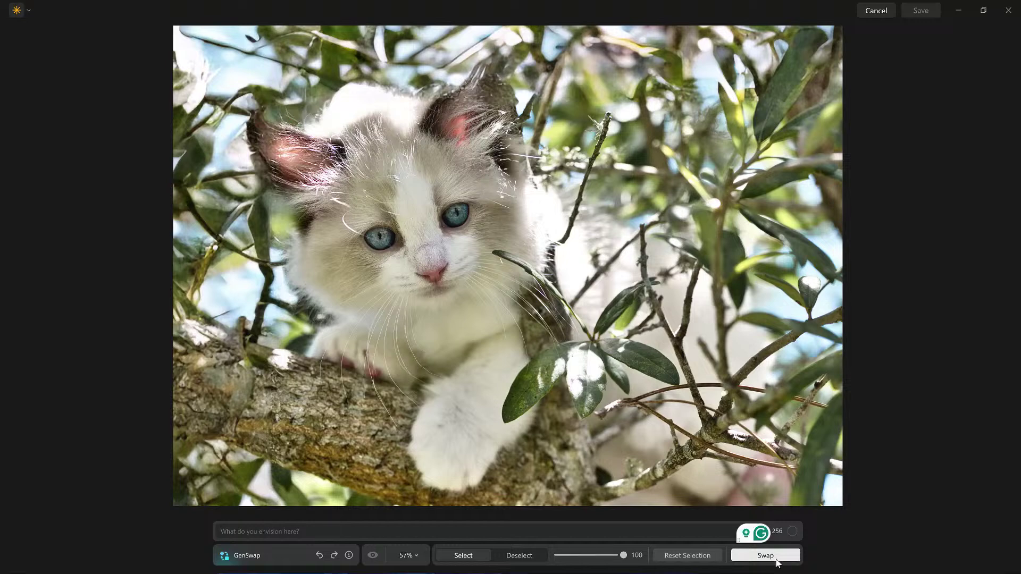
{"action": "key", "text": "ctrl+y"}
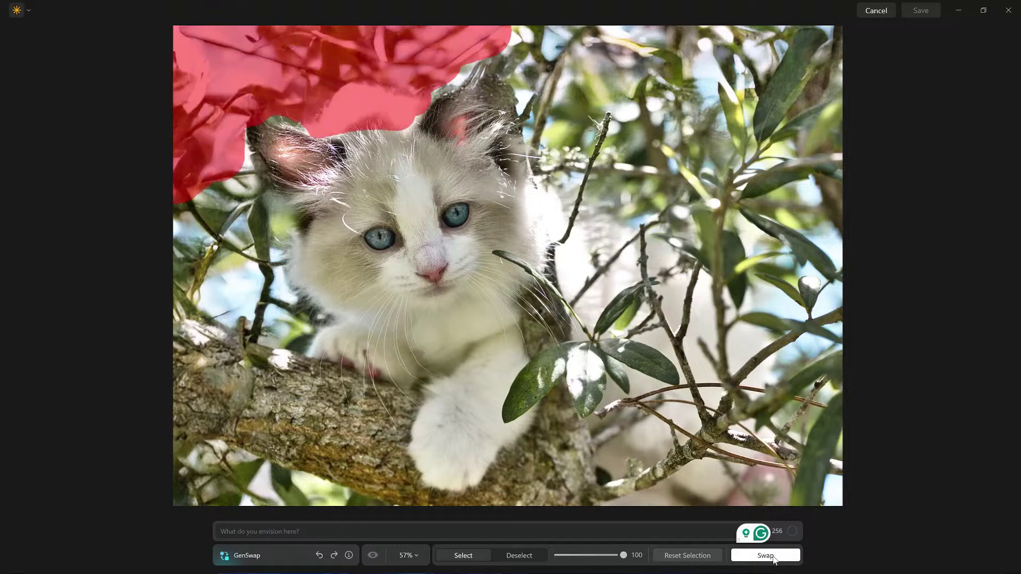
{"action": "left_click", "coordinate": [773, 555]}
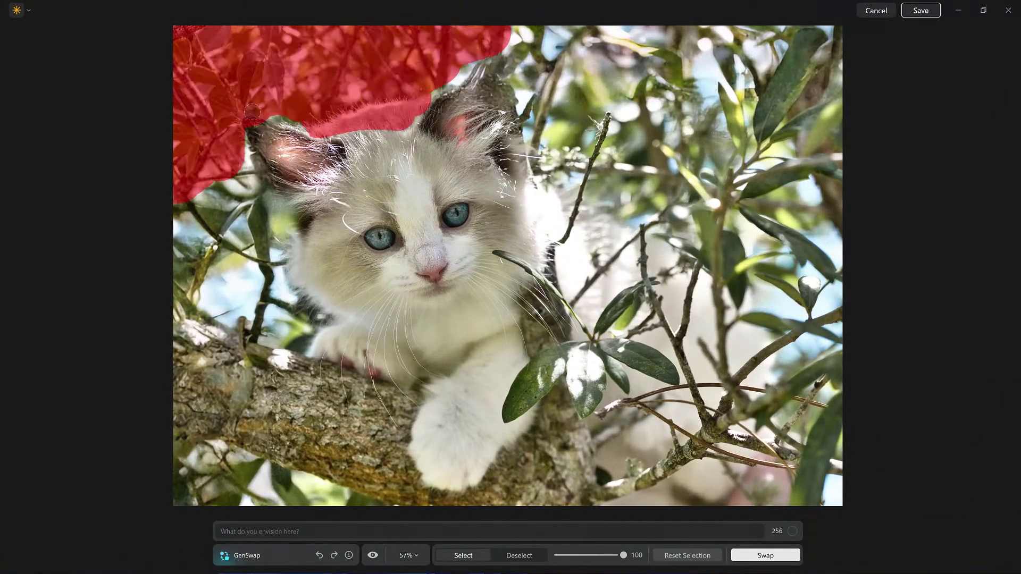
{"action": "left_click", "coordinate": [687, 555]}
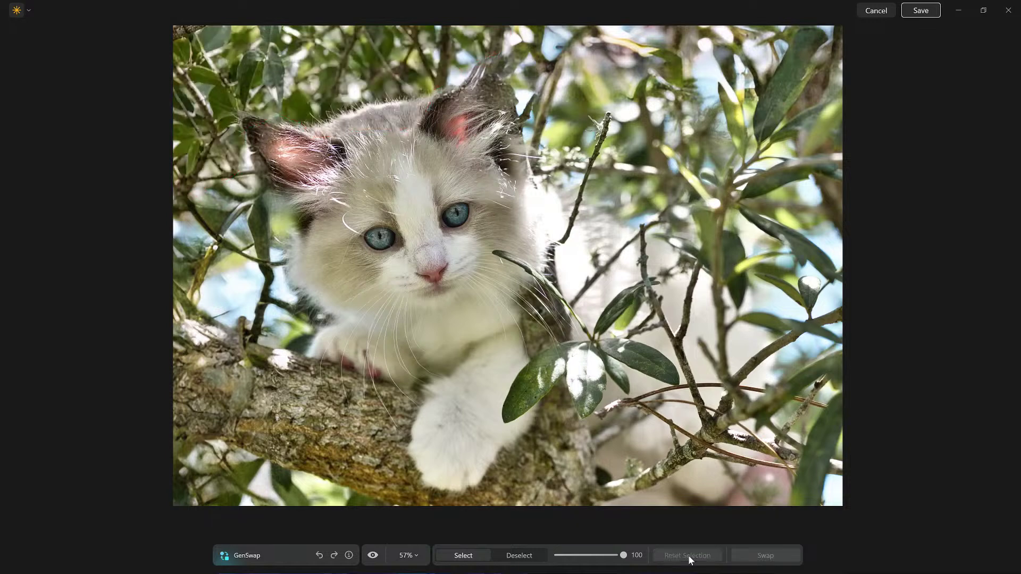
Swap the background above the kitten using the prompt "slight bokeh shining through the trees", and save the result.
{"action": "left_click", "coordinate": [454, 44]}
{"action": "mouse_move", "coordinate": [343, 12]}
{"action": "left_mouse_down"}
{"action": "mouse_move", "coordinate": [177, 12]}
{"action": "mouse_move", "coordinate": [180, 30]}
{"action": "mouse_move", "coordinate": [393, 31]}
{"action": "mouse_move", "coordinate": [376, 42]}
{"action": "mouse_move", "coordinate": [214, 43]}
{"action": "mouse_move", "coordinate": [163, 64]}
{"action": "mouse_move", "coordinate": [143, 158]}
{"action": "mouse_move", "coordinate": [152, 173]}
{"action": "mouse_move", "coordinate": [156, 80]}
{"action": "mouse_move", "coordinate": [253, 50]}
{"action": "mouse_move", "coordinate": [353, 55]}
{"action": "mouse_move", "coordinate": [196, 73]}
{"action": "mouse_move", "coordinate": [173, 120]}
{"action": "mouse_move", "coordinate": [182, 175]}
{"action": "mouse_move", "coordinate": [216, 195]}
{"action": "mouse_move", "coordinate": [184, 91]}
{"action": "left_mouse_up"}
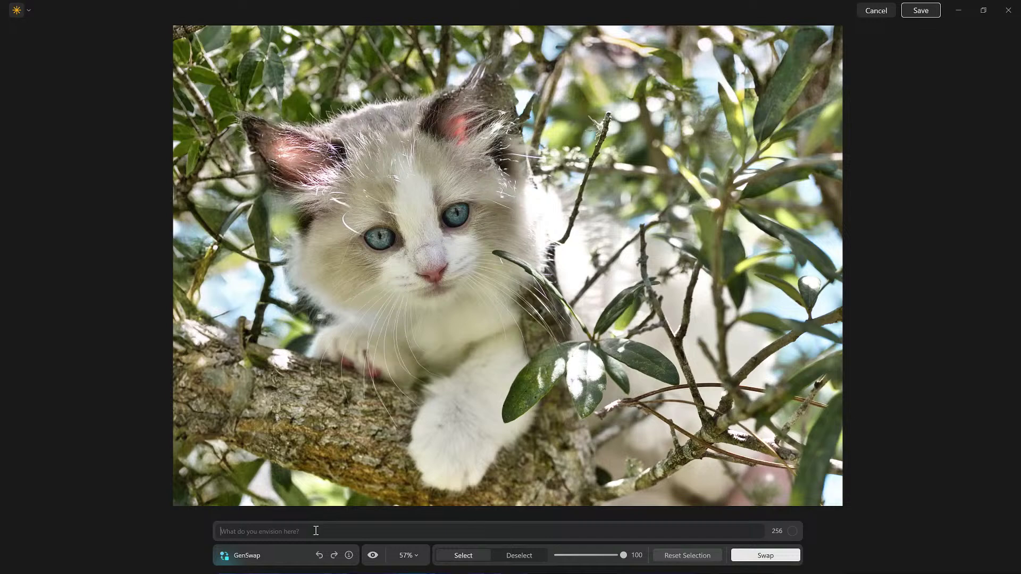
{"action": "left_click", "coordinate": [316, 531]}
{"action": "type", "text": "s"}
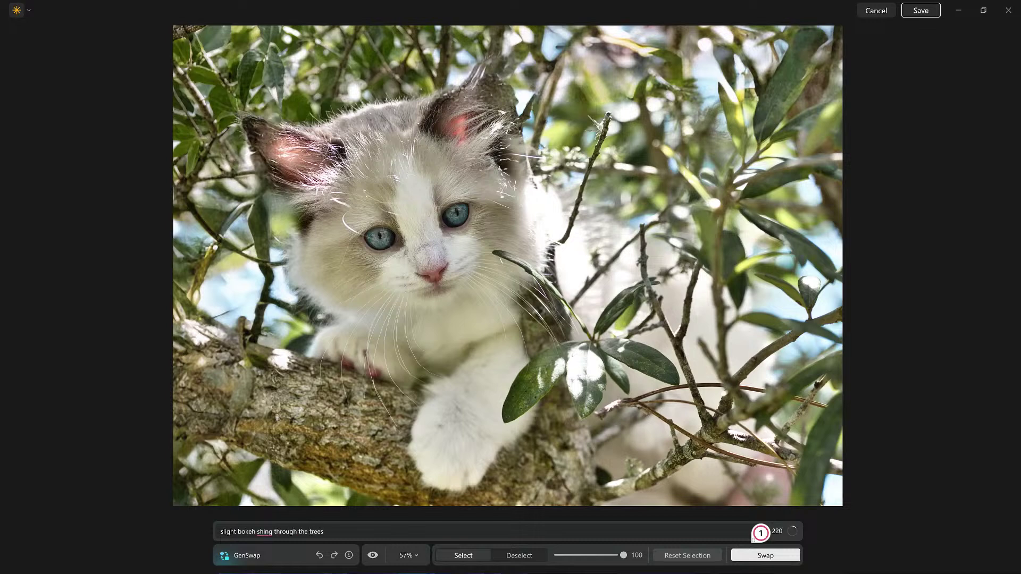
{"action": "mouse_move", "coordinate": [265, 533]}
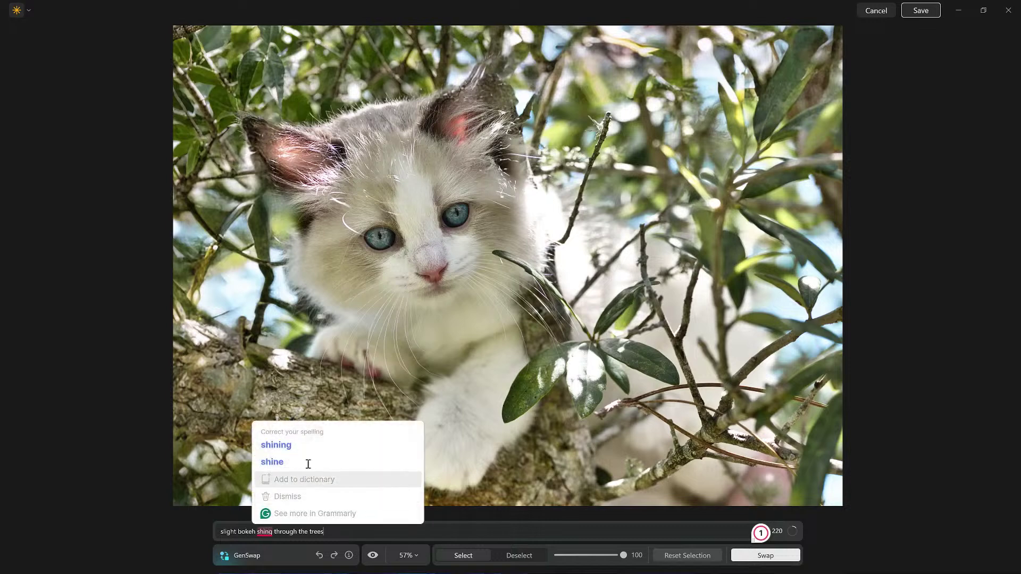
{"action": "left_click", "coordinate": [310, 446]}
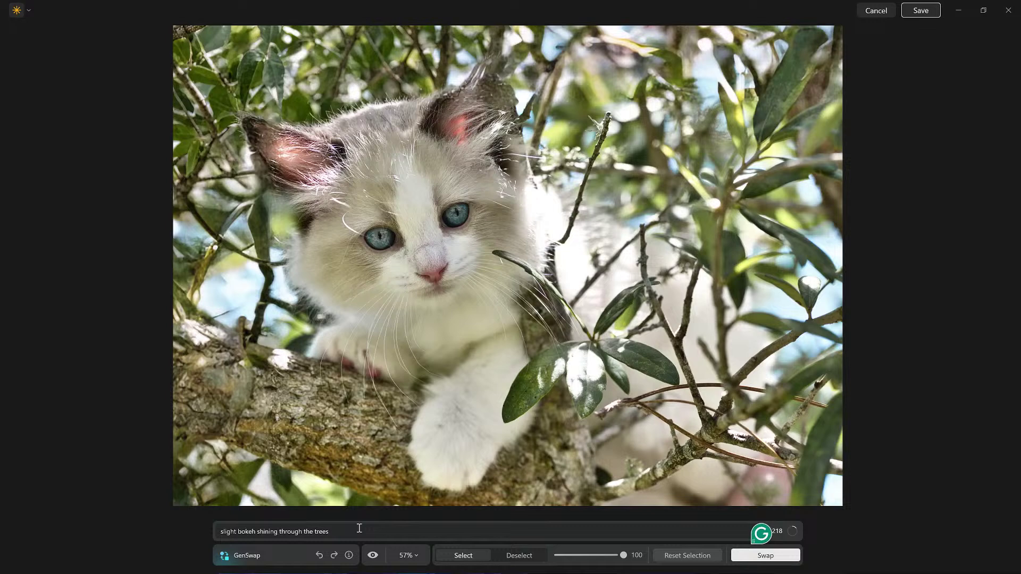
{"action": "left_click", "coordinate": [757, 556]}
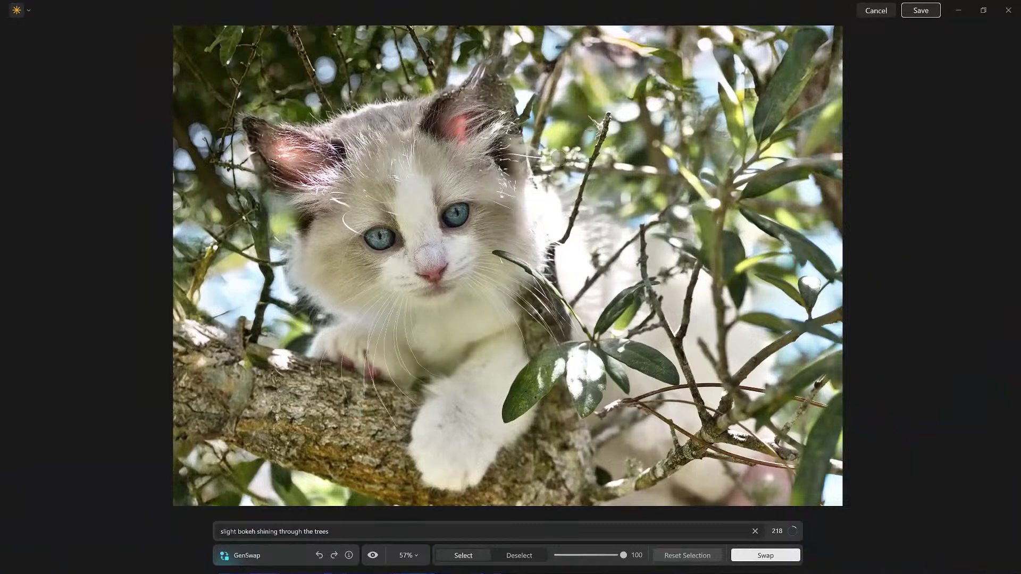
{"action": "left_click", "coordinate": [924, 12]}
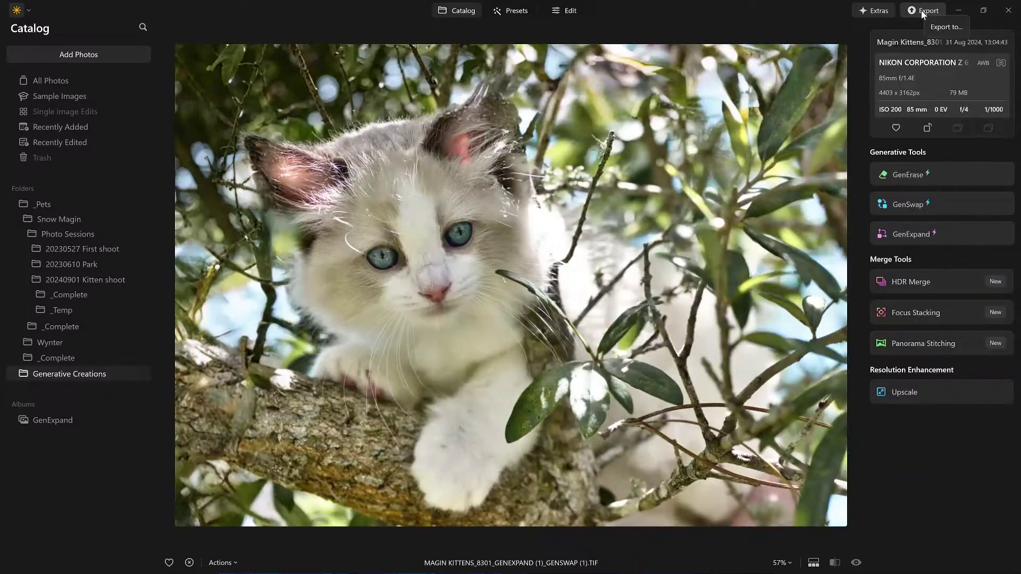
{"action": "double_click", "coordinate": [703, 217]}
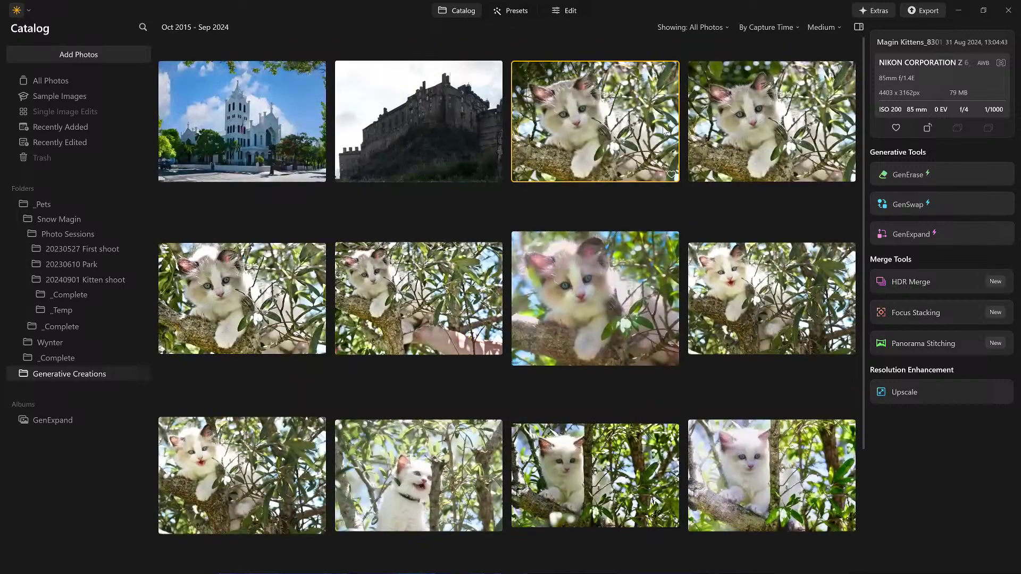
Open the latest swapped kitten photo in GenErase and mask the distracting twigs above and beside the kitten with brush size 32.
{"action": "mouse_move", "coordinate": [621, 131]}
{"action": "left_mouse_down"}
{"action": "mouse_move", "coordinate": [902, 160]}
{"action": "mouse_move", "coordinate": [931, 175]}
{"action": "left_mouse_up"}
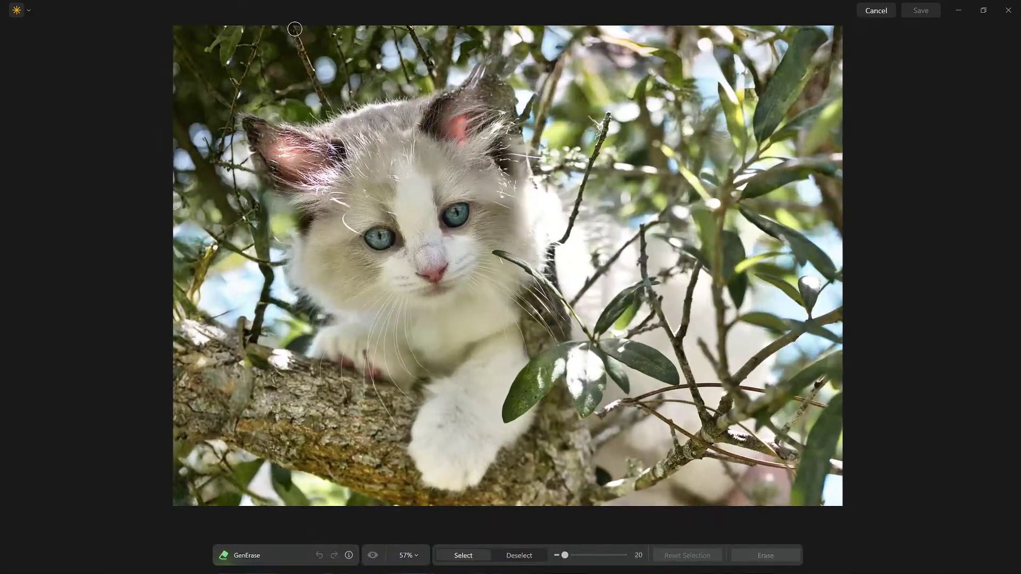
{"action": "left_click_drag", "start_coordinate": [289, 26], "coordinate": [327, 112]}
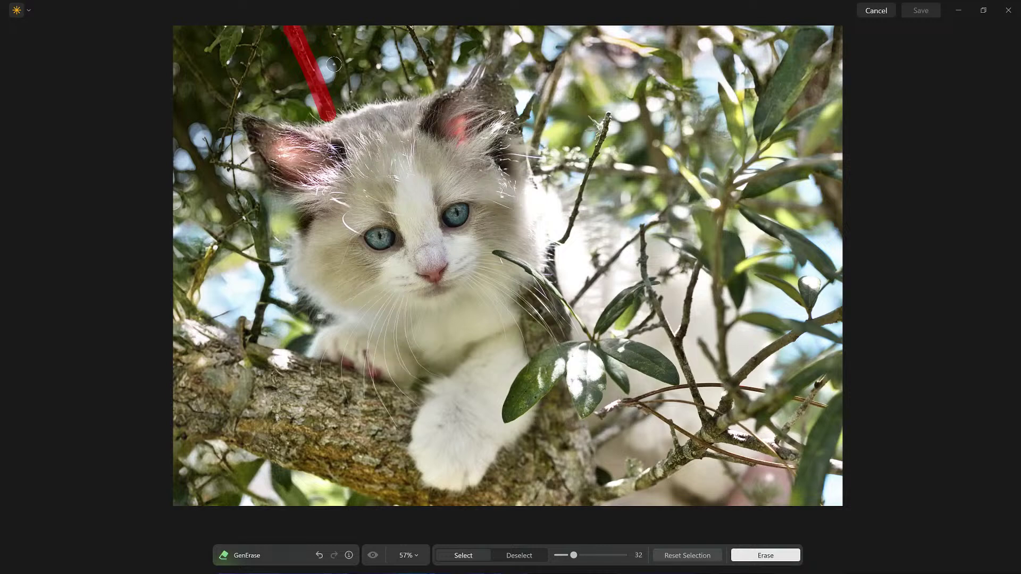
{"action": "left_click_drag", "start_coordinate": [609, 112], "coordinate": [558, 244]}
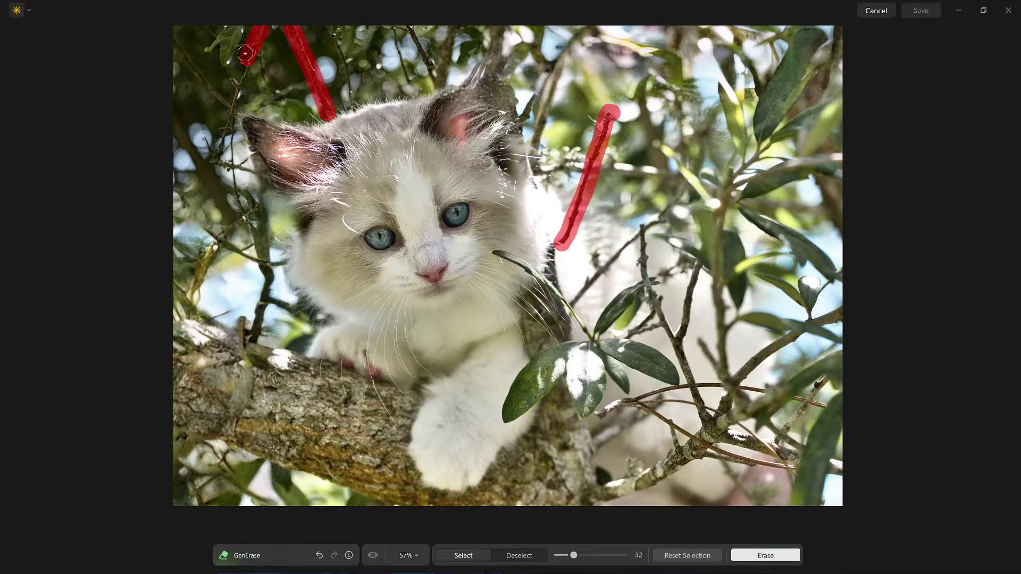
{"action": "left_click_drag", "start_coordinate": [224, 132], "coordinate": [206, 170]}
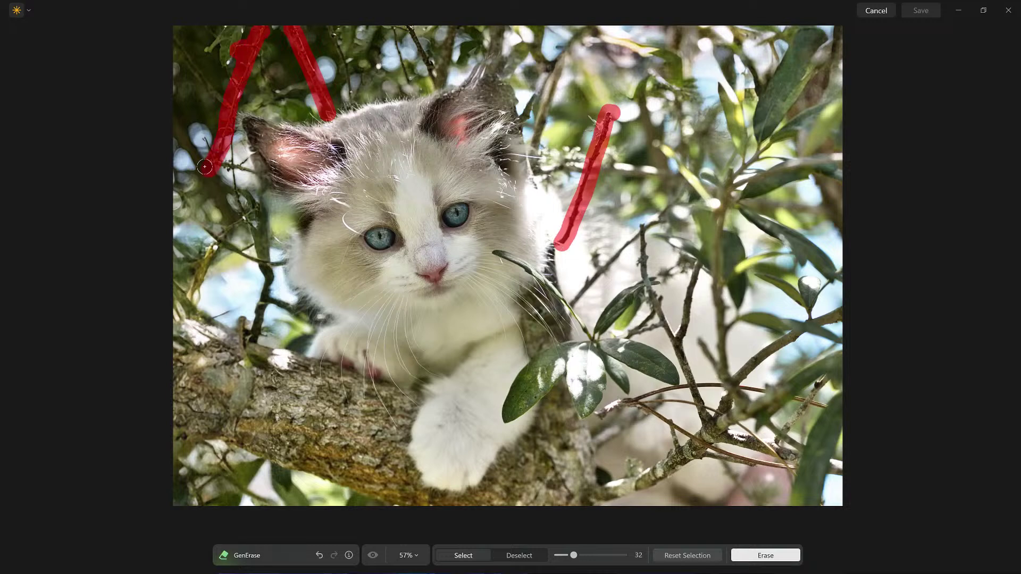
{"action": "mouse_move", "coordinate": [416, 45]}
{"action": "left_mouse_down"}
{"action": "mouse_move", "coordinate": [420, 77]}
{"action": "mouse_move", "coordinate": [396, 58]}
{"action": "left_mouse_up"}
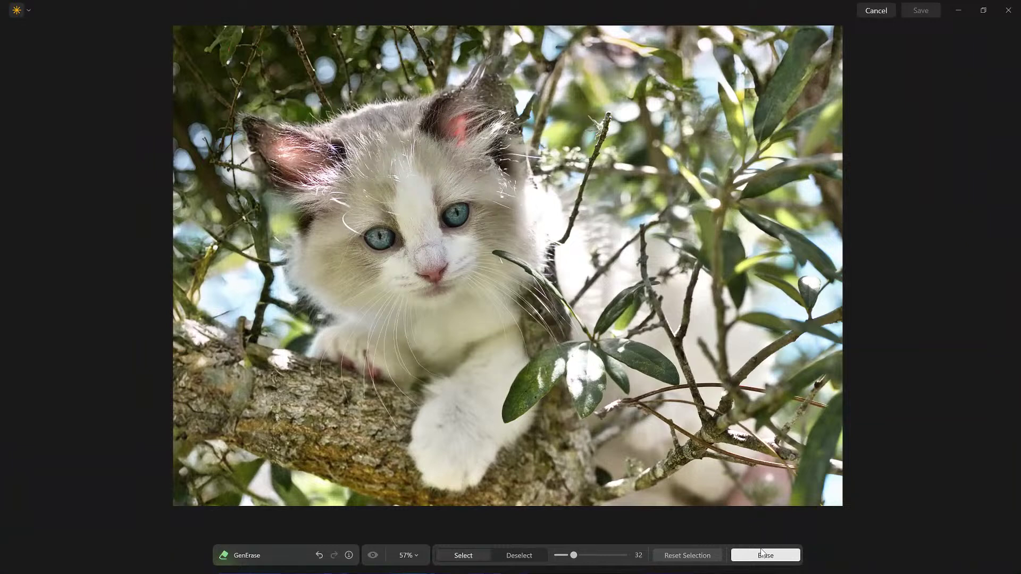
Erase the masked twigs, compare the result with the original, and save it.
{"action": "left_click", "coordinate": [764, 555]}
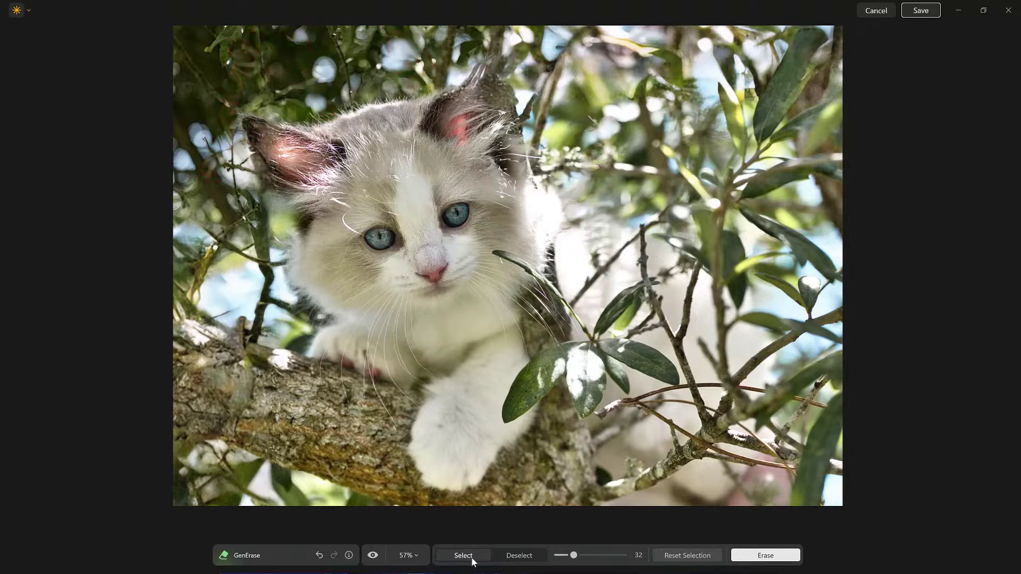
{"action": "left_click", "coordinate": [372, 554]}
{"action": "left_click", "coordinate": [921, 11]}
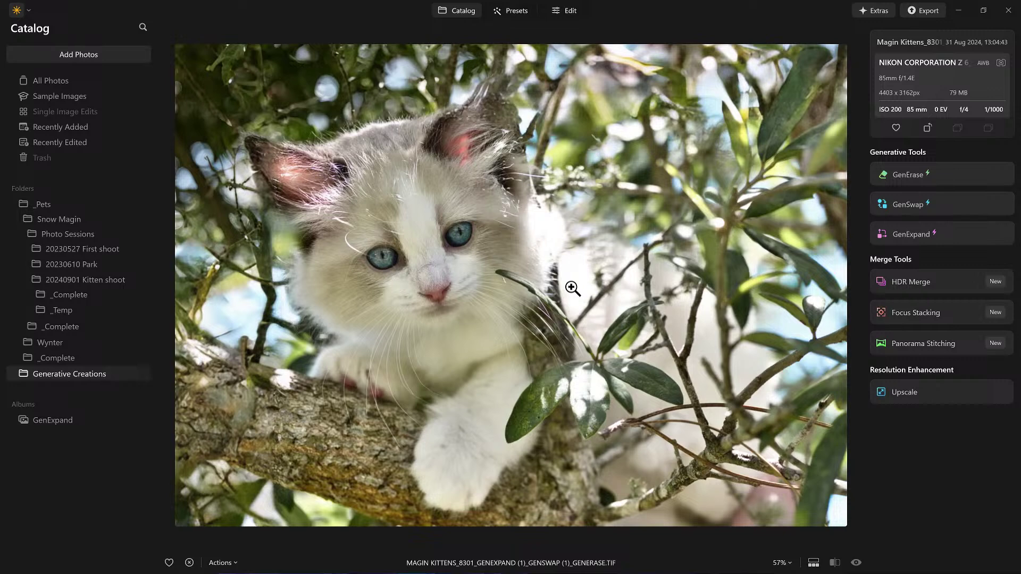
Move the saved GenErase photo from Generative Creations into the _Temp folder and open that folder.
{"action": "double_click", "coordinate": [511, 253]}
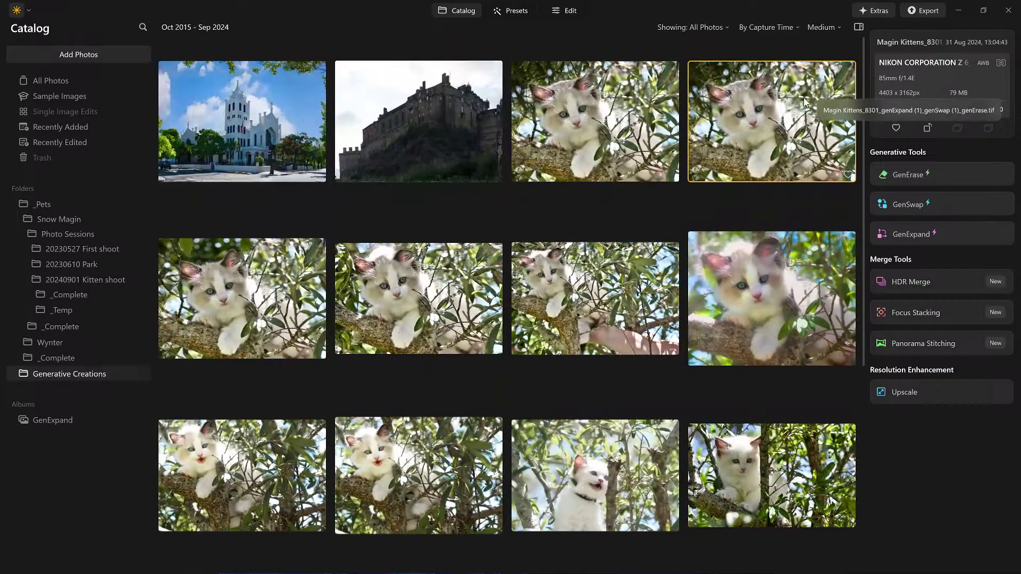
{"action": "left_click_drag", "start_coordinate": [806, 101], "coordinate": [75, 294]}
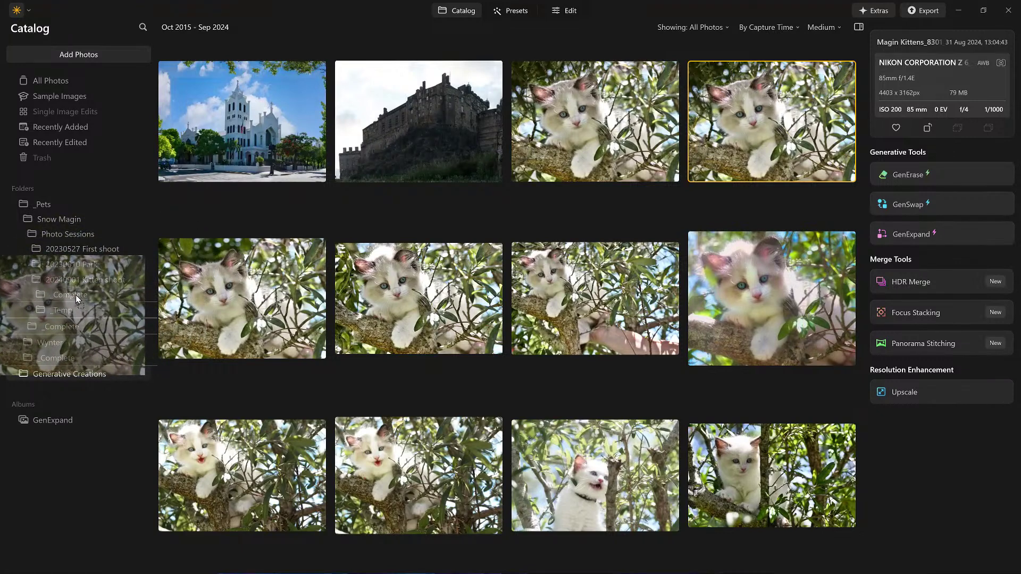
{"action": "left_click_drag", "start_coordinate": [75, 295], "coordinate": [72, 312]}
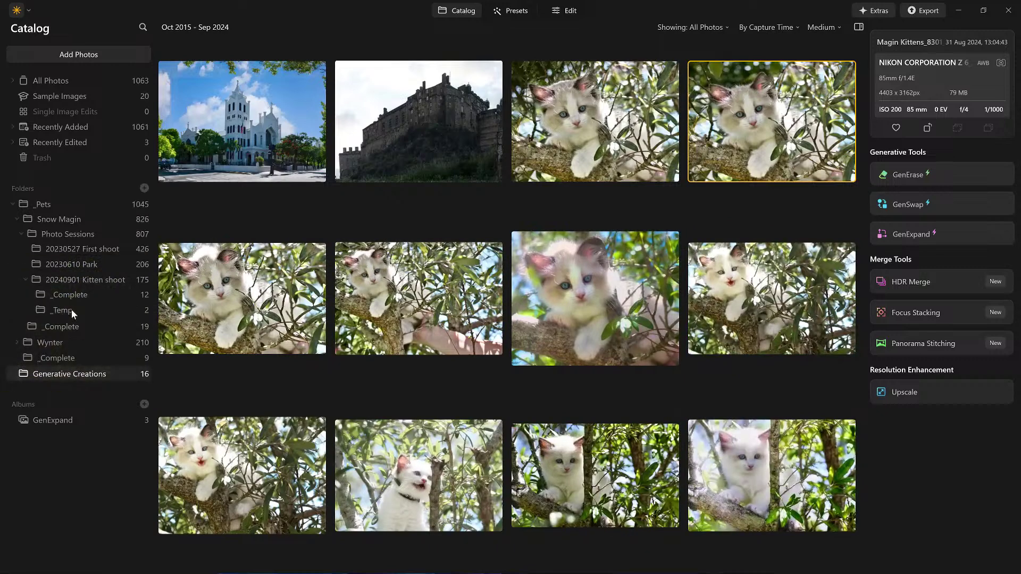
{"action": "left_click", "coordinate": [72, 310]}
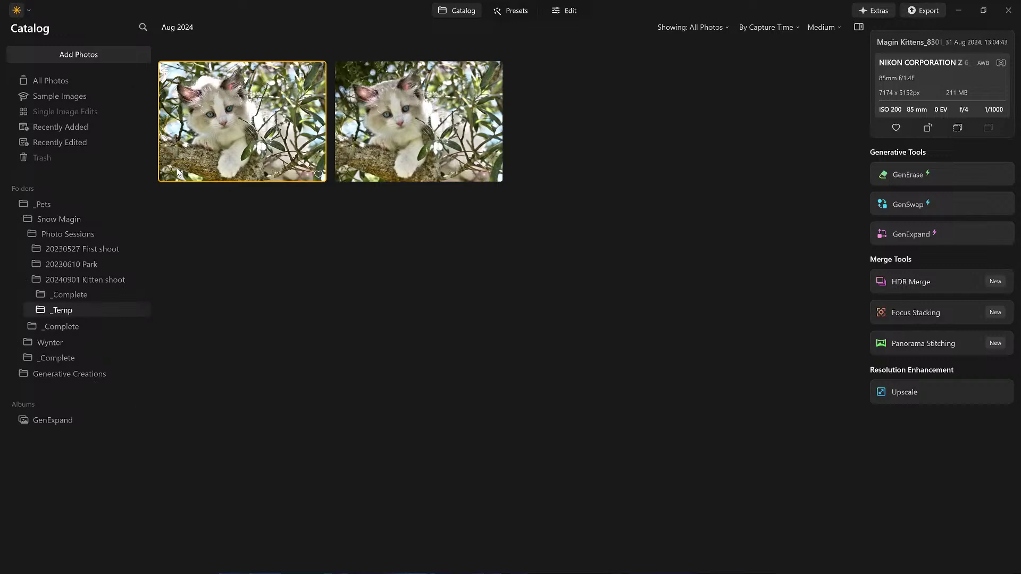
Revert the raw kitten photo in the GenExpand album to its original state.
{"action": "left_click", "coordinate": [67, 421]}
{"action": "double_click", "coordinate": [272, 120]}
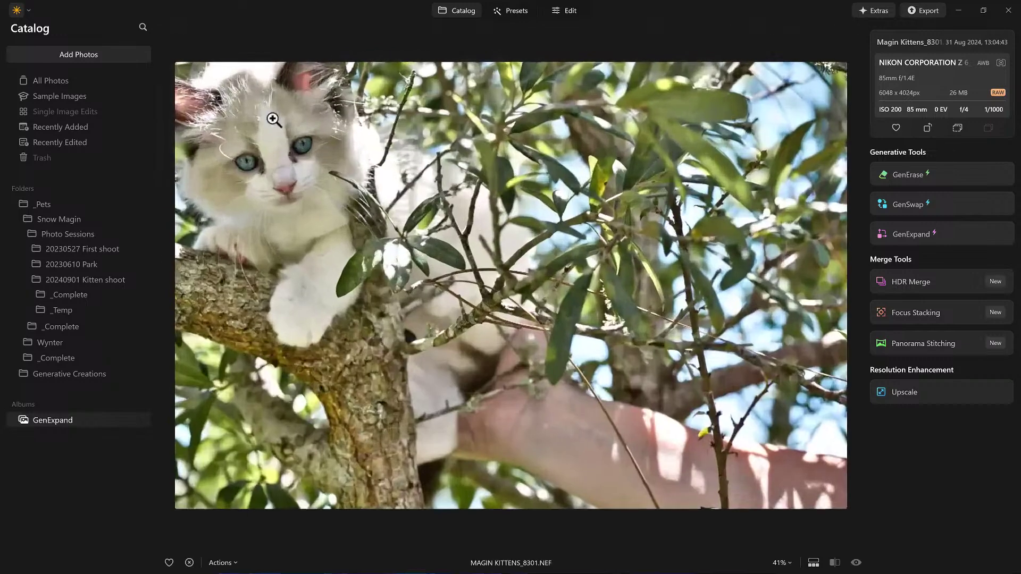
{"action": "right_click", "coordinate": [351, 160]}
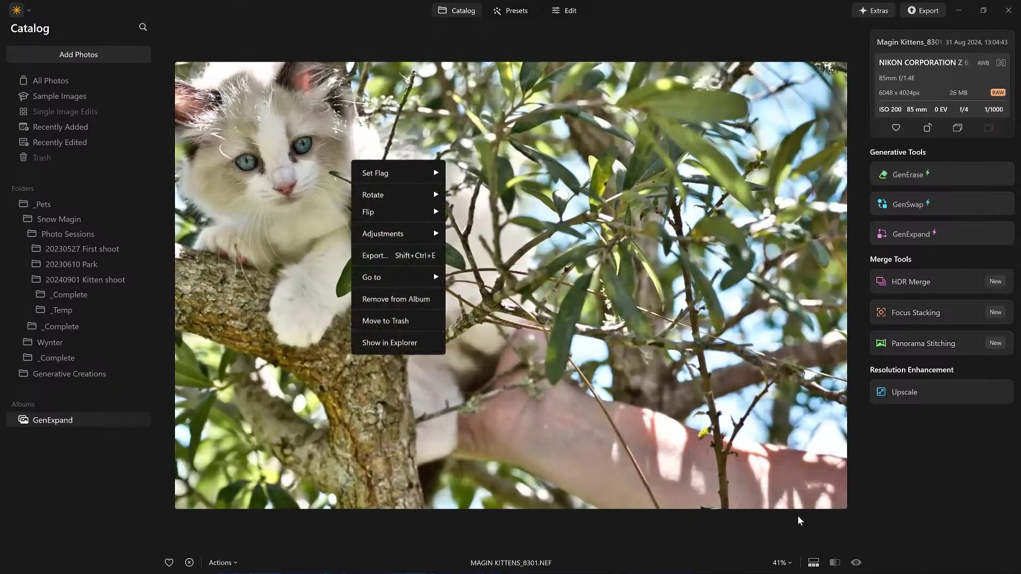
{"action": "left_click", "coordinate": [856, 563]}
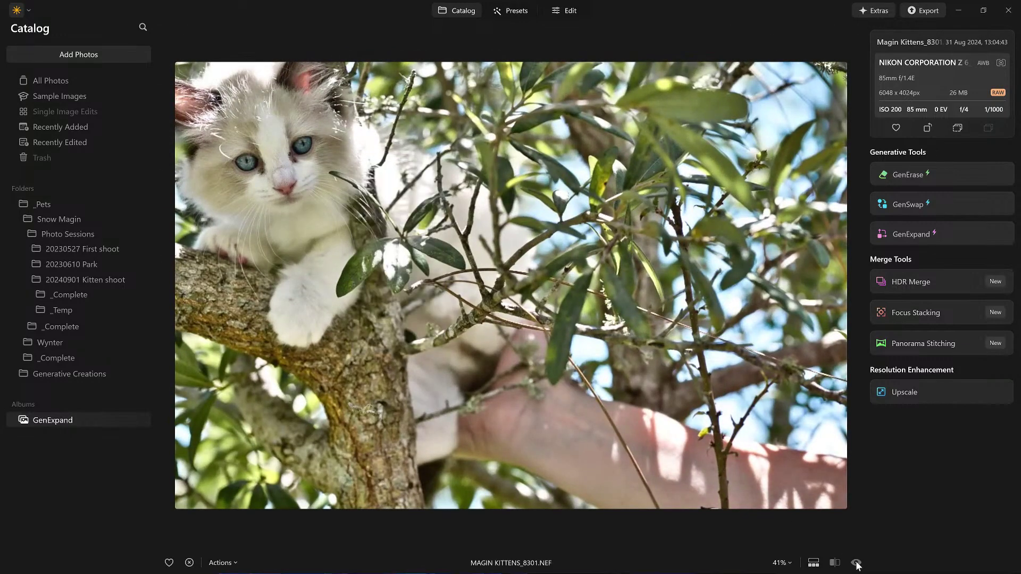
{"action": "double_click", "coordinate": [352, 157]}
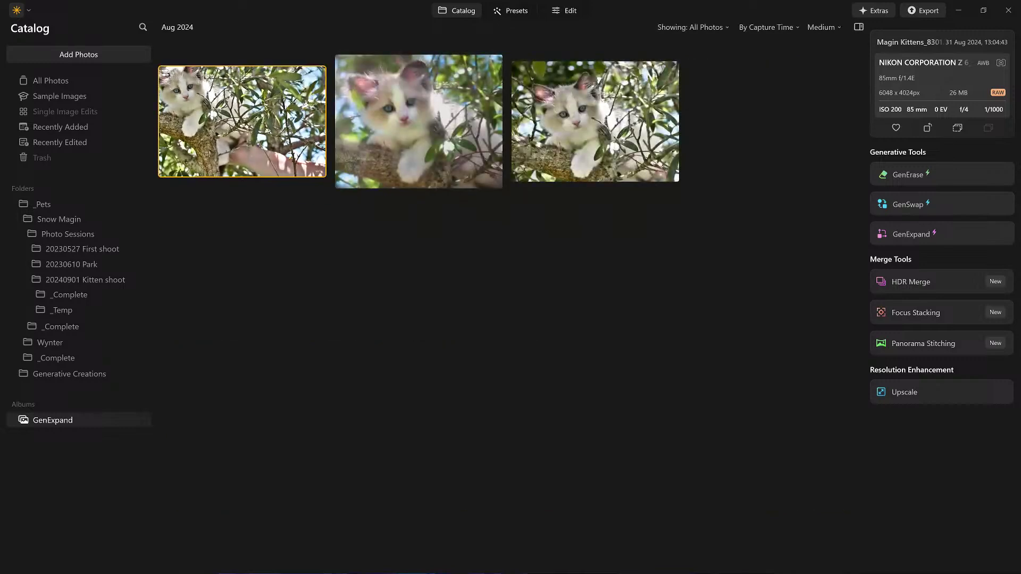
{"action": "right_click", "coordinate": [287, 113]}
{"action": "mouse_move", "coordinate": [335, 185]}
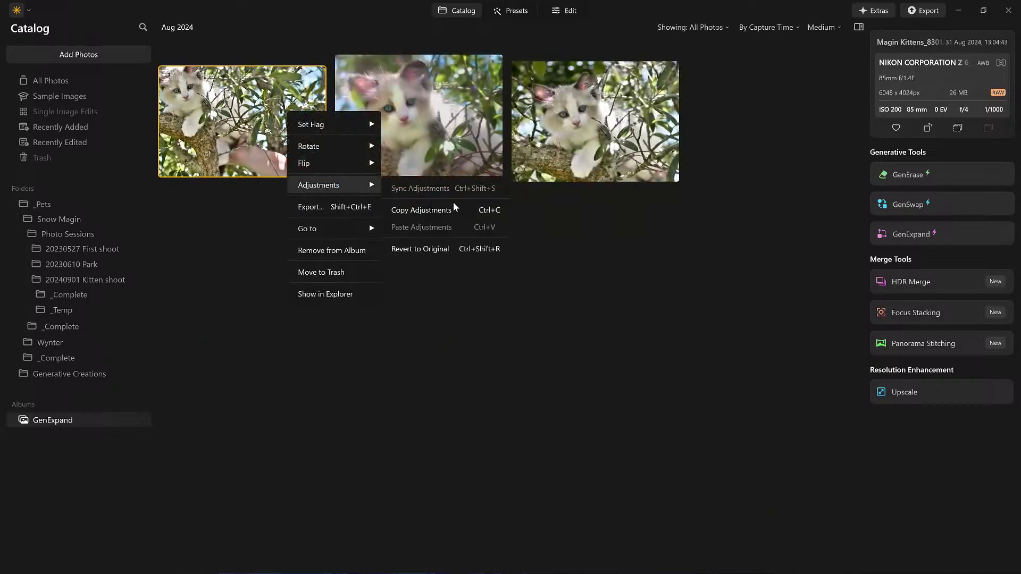
{"action": "left_click", "coordinate": [442, 251]}
View the raw kitten photo in single-image view and compare it with the other versions in the GenExpand album.
{"action": "left_click", "coordinate": [372, 159]}
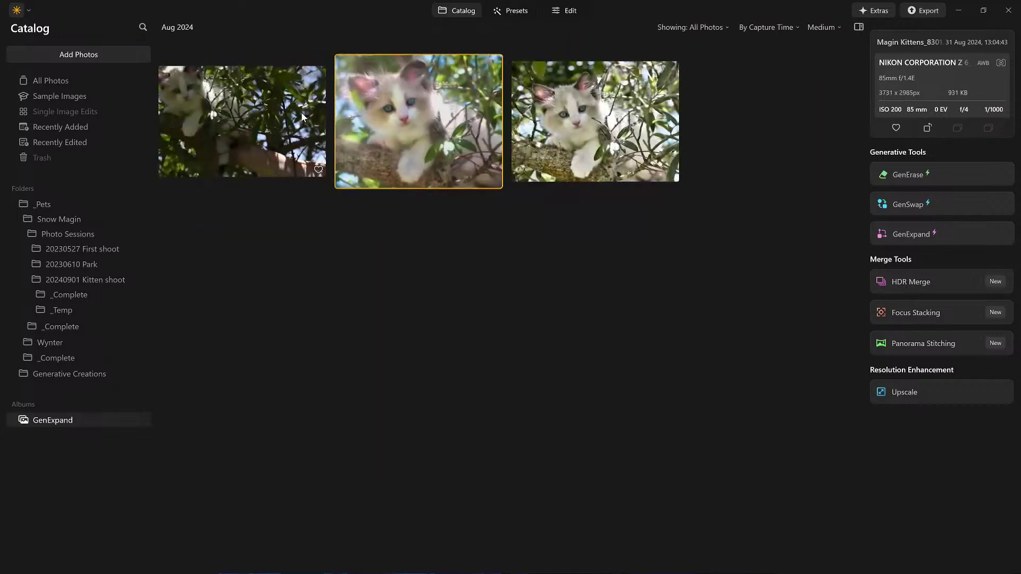
{"action": "double_click", "coordinate": [303, 117]}
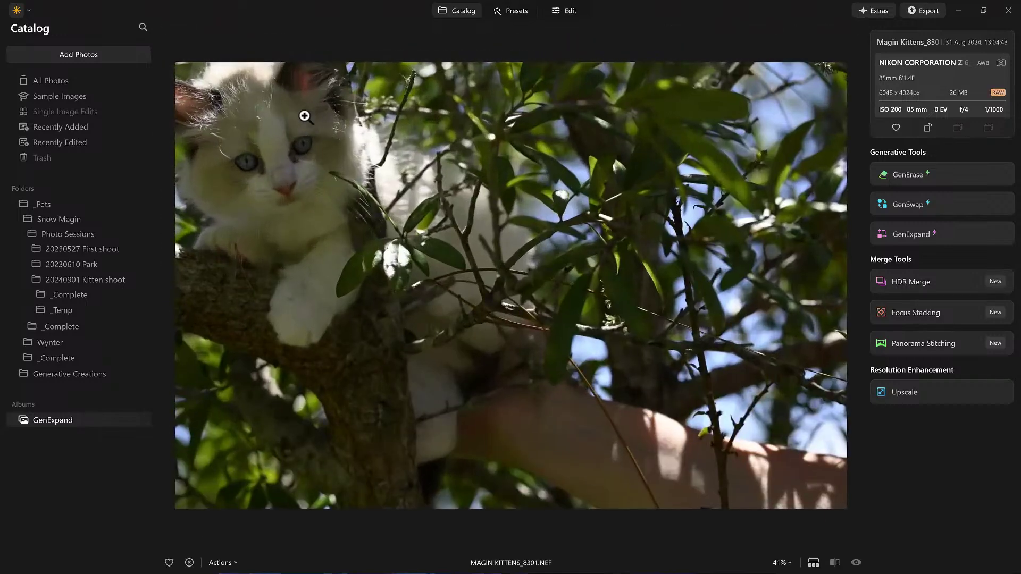
{"action": "key", "text": "Right"}
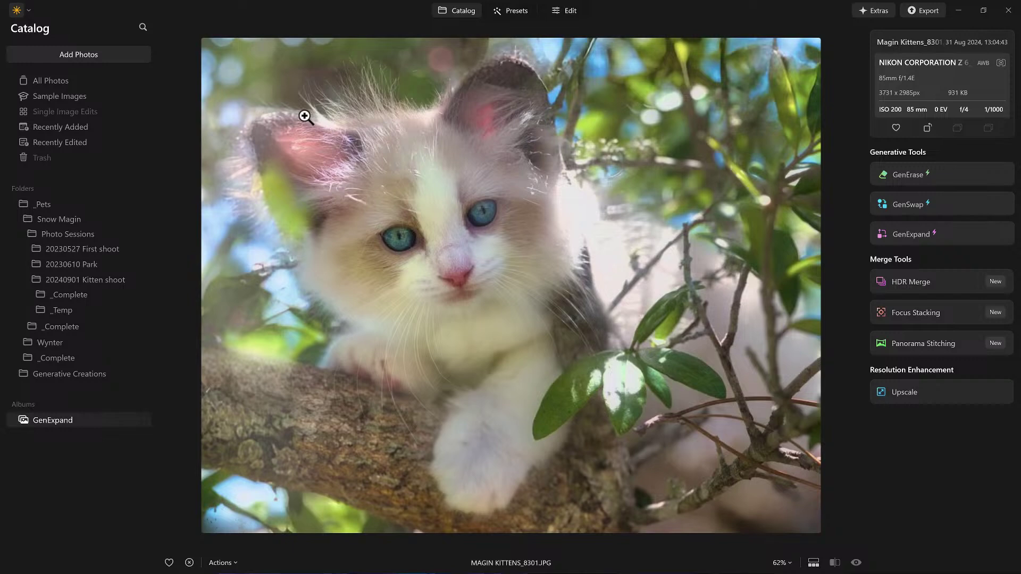
{"action": "key", "text": "Right"}
{"action": "key", "text": "Left"}
Browse the kitten shoot's _Complete folder and view the 16x9 version of kitten photo 8301 enlarged.
{"action": "left_click", "coordinate": [72, 299]}
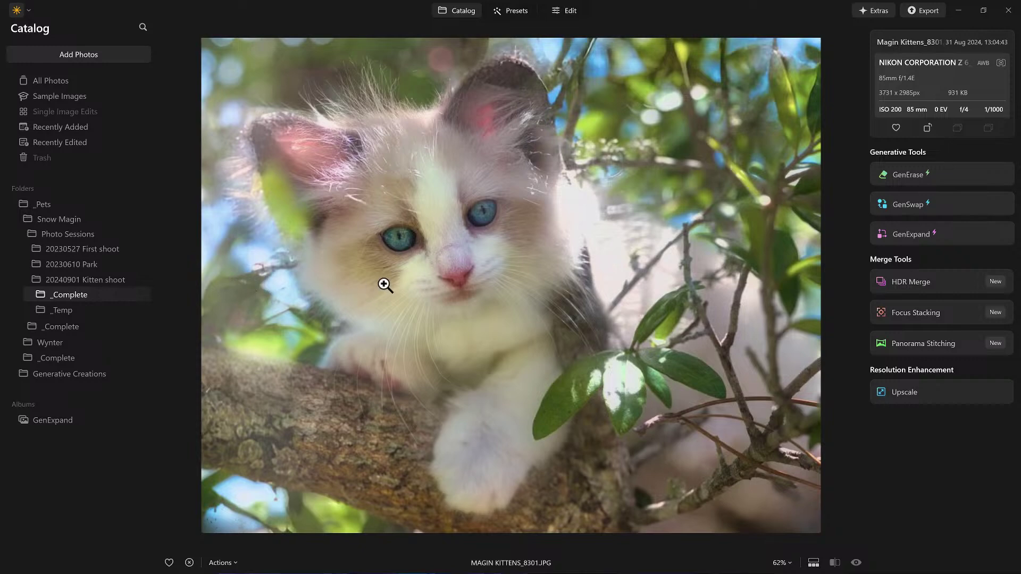
{"action": "key", "text": "g"}
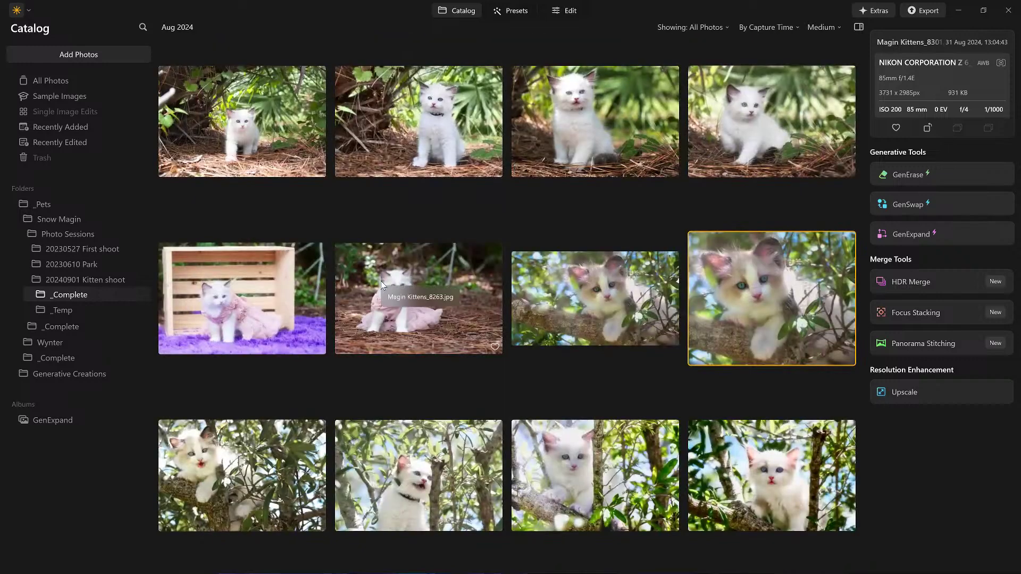
{"action": "double_click", "coordinate": [589, 291]}
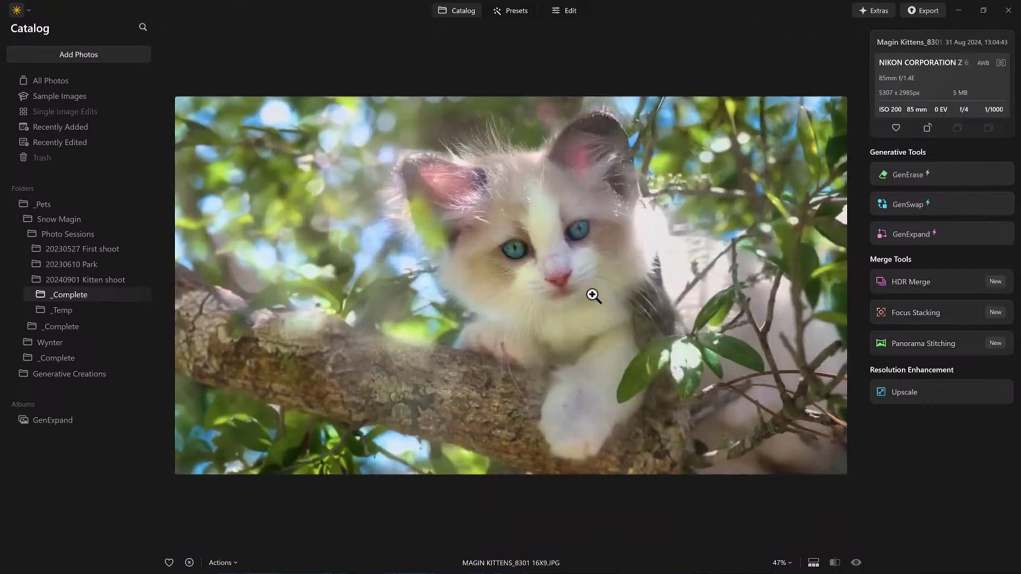